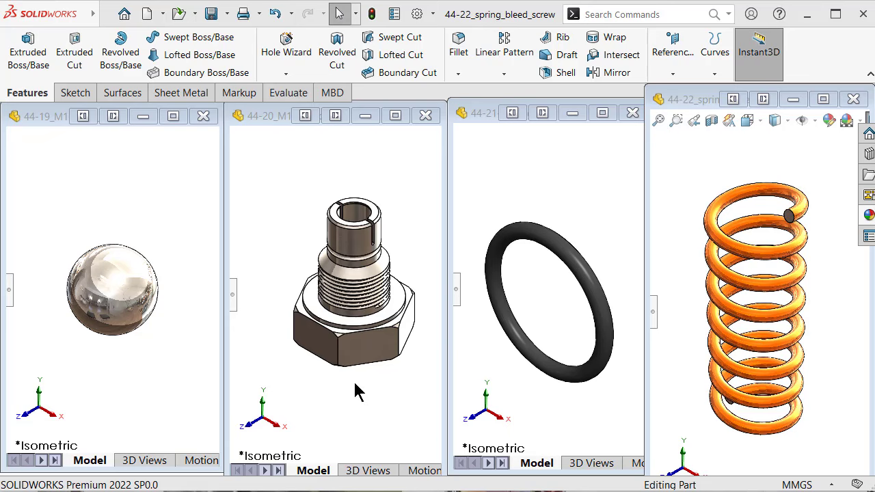
Create a new assembly document, maximize its window, and show the origin
left_click(147, 14)
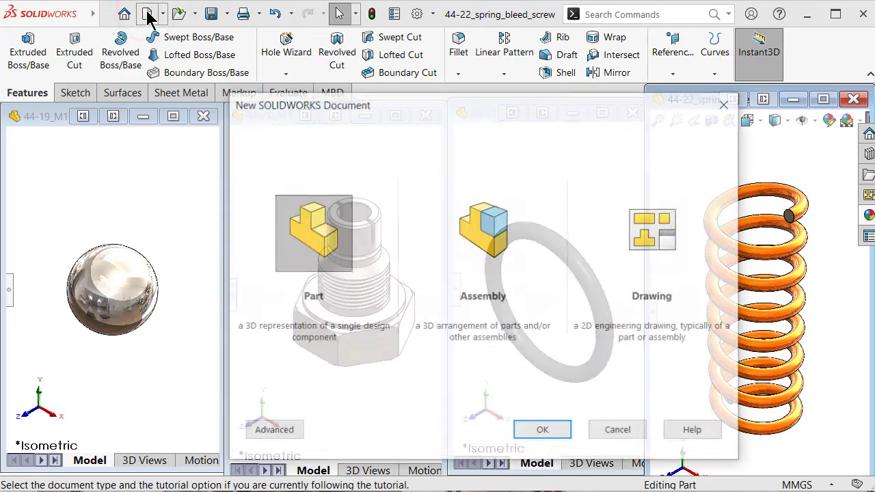
left_click(477, 219)
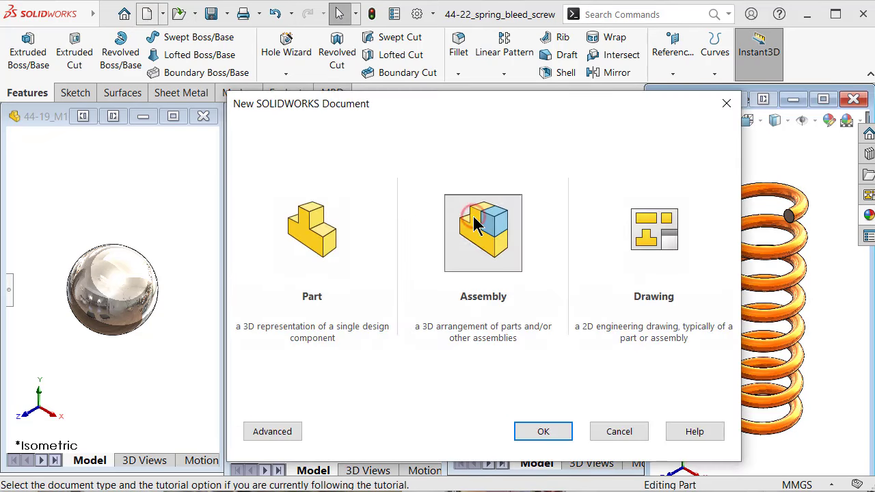
left_click(538, 439)
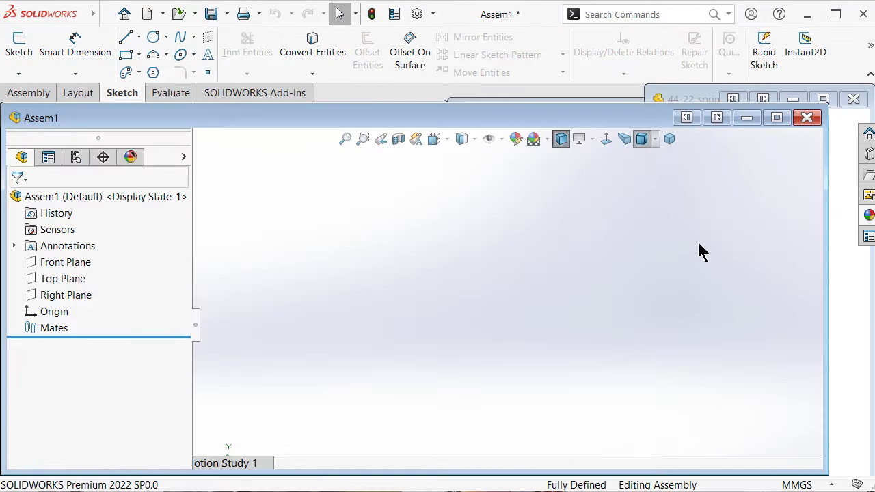
left_click(777, 117)
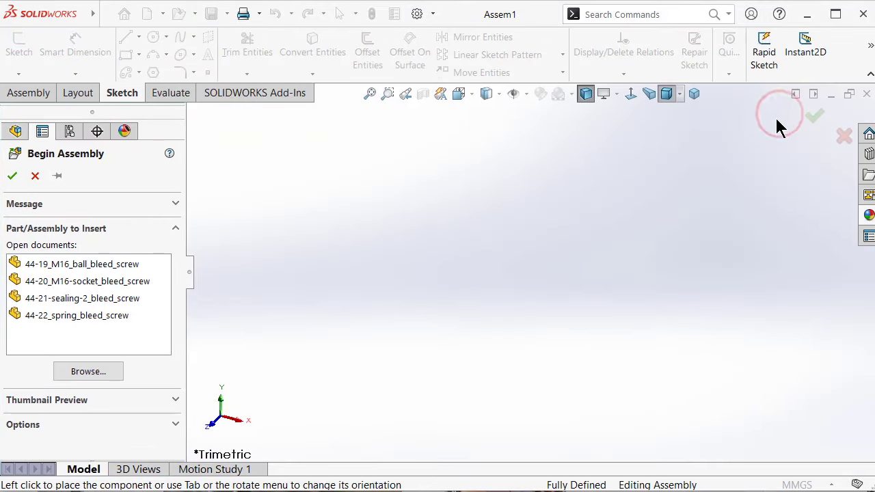
left_click(616, 94)
left_click(527, 94)
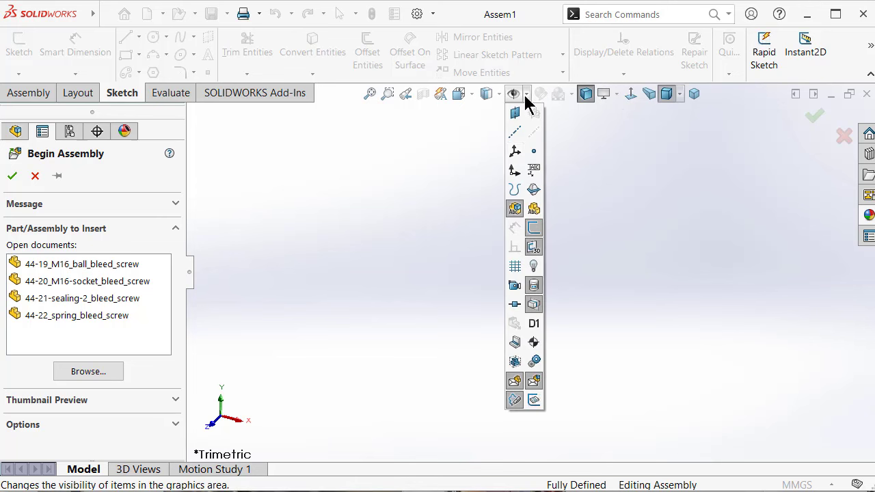
left_click(414, 191)
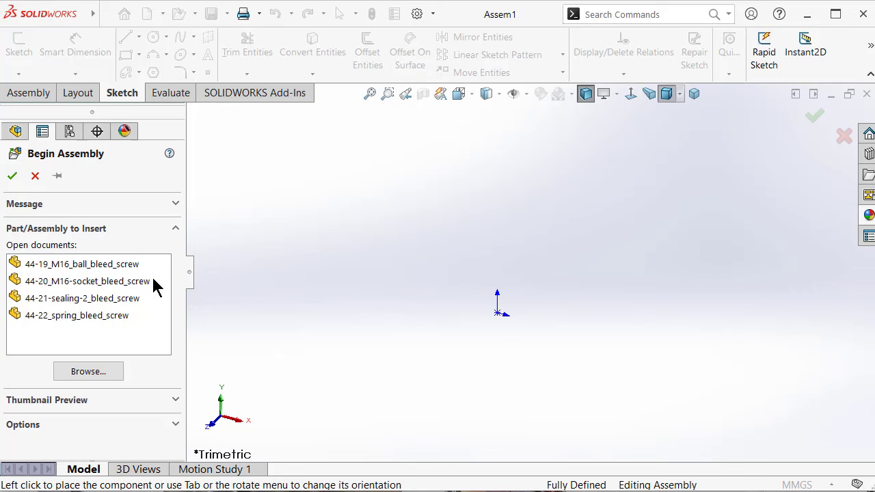
Insert 44-20_M16-socket_bleed_screw fixed at the assembly origin
left_click(127, 282)
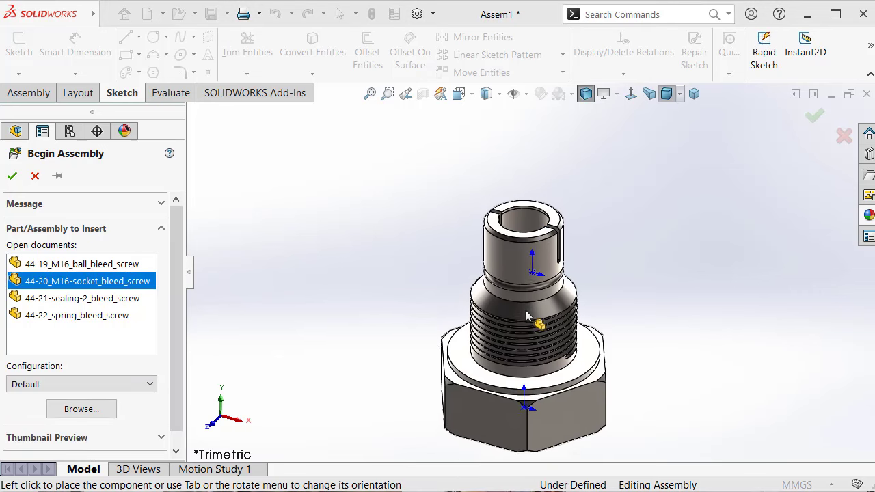
left_click(552, 150)
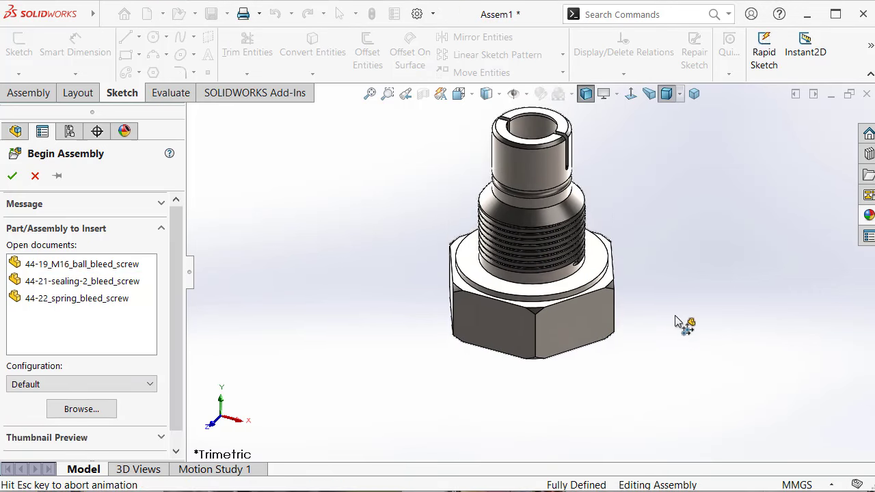
left_click(526, 93)
left_click(421, 166)
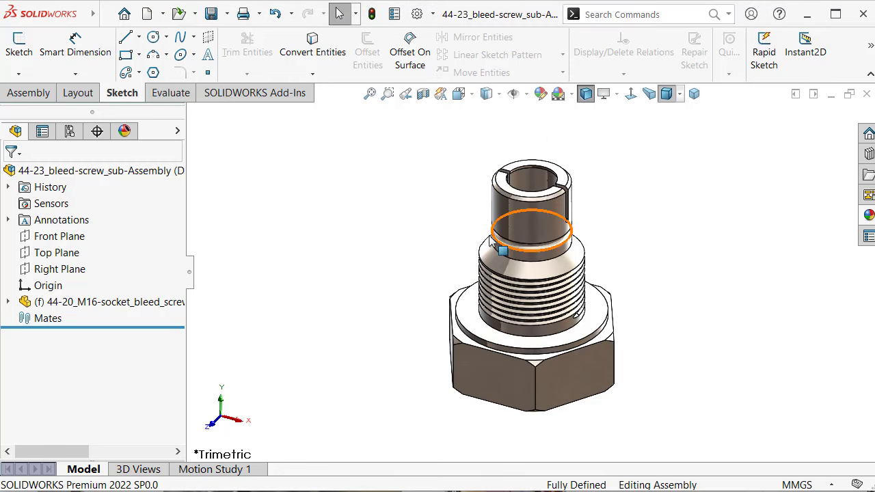
scroll(631, 229, "down", 1)
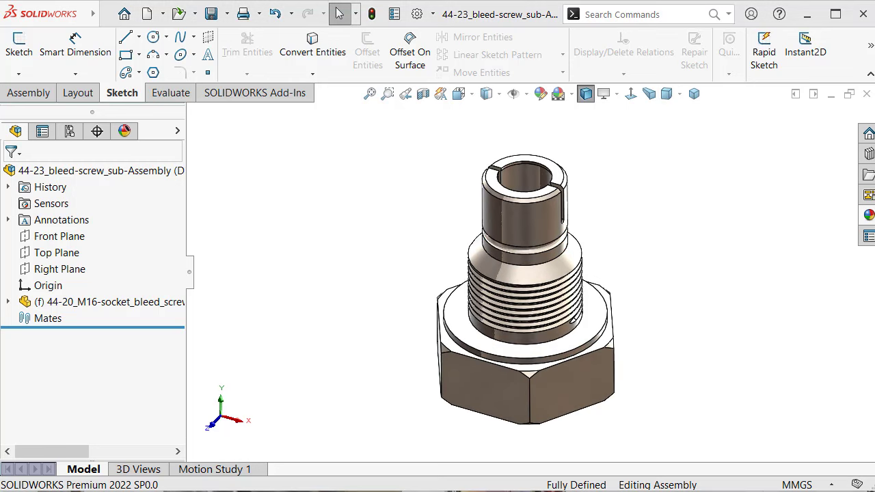
Insert the 44-21_sealing-2_bleed_screw sealing ring beside the socket
left_click(29, 95)
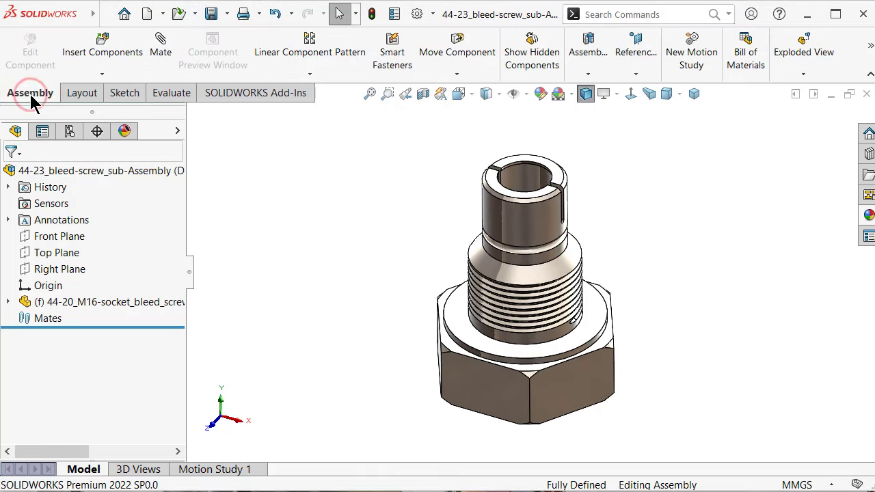
left_click(92, 65)
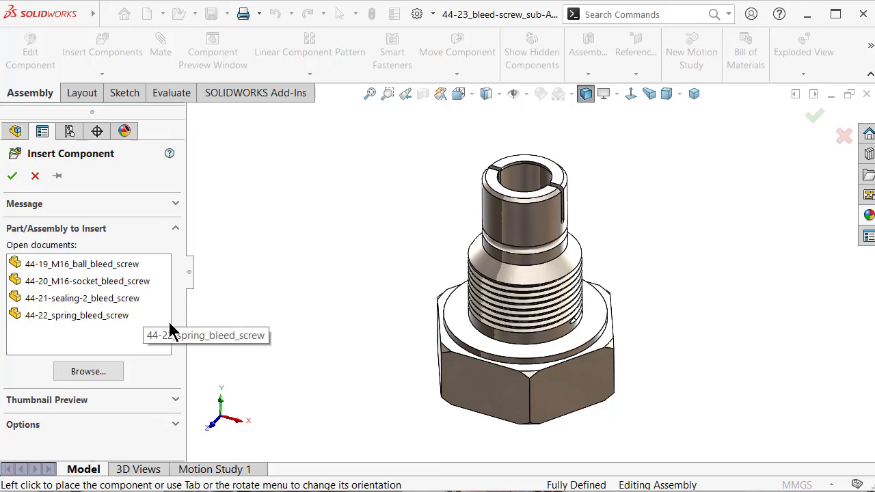
left_click(120, 301)
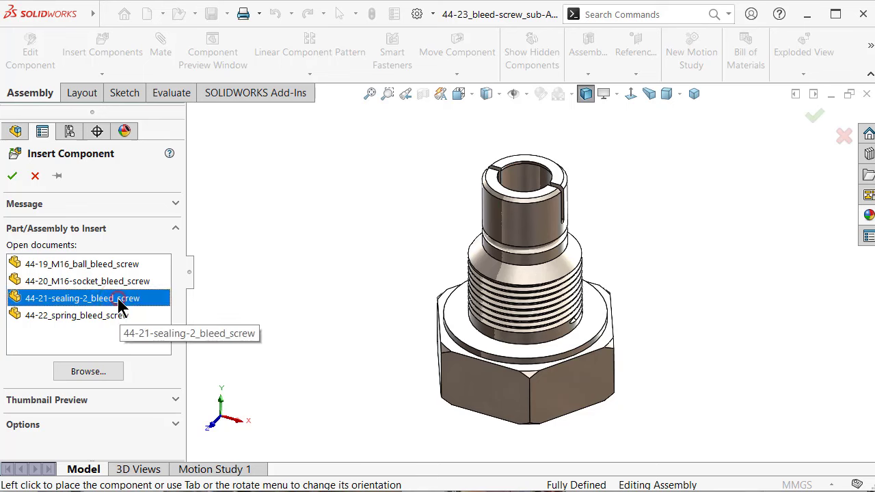
left_click(392, 276)
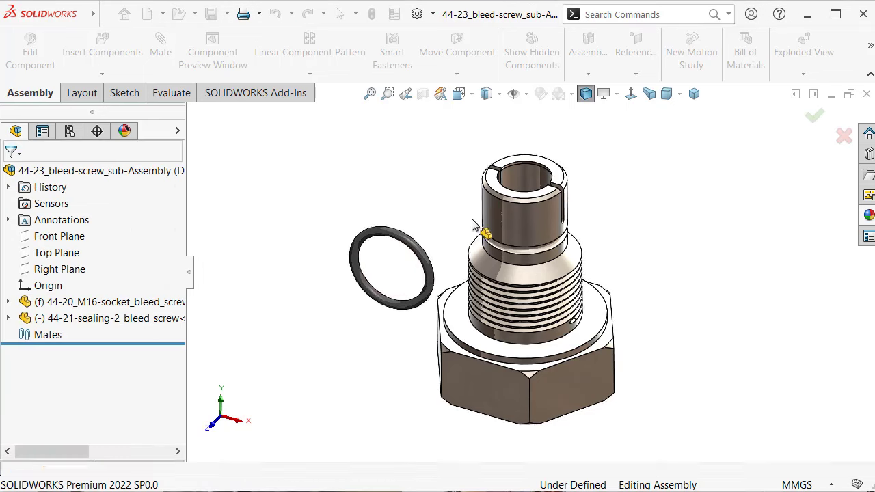
scroll(456, 260, "down", 3)
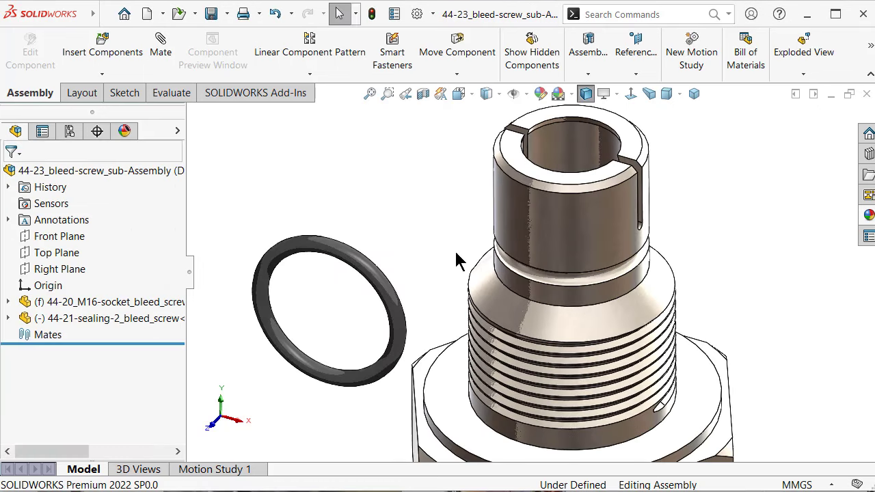
Show temporary axes and mate the ring's axis concentric to the socket's upper cylinder face
left_click(526, 94)
left_click(364, 155)
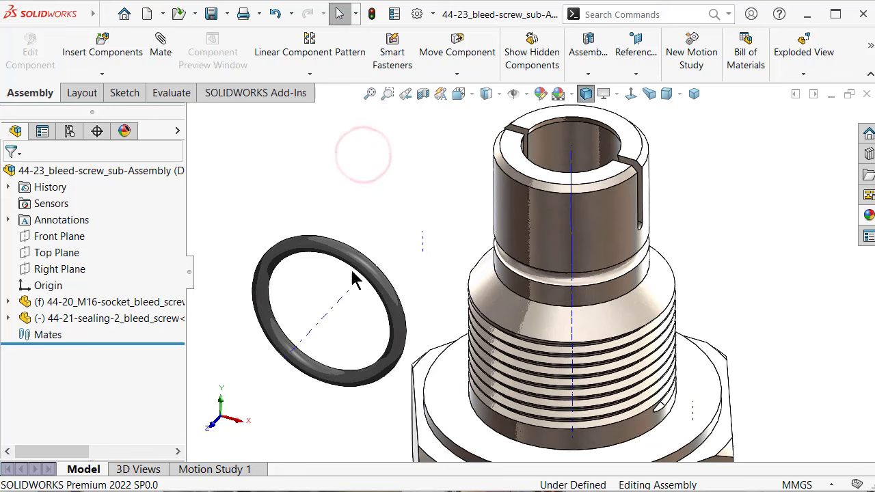
left_click(339, 305)
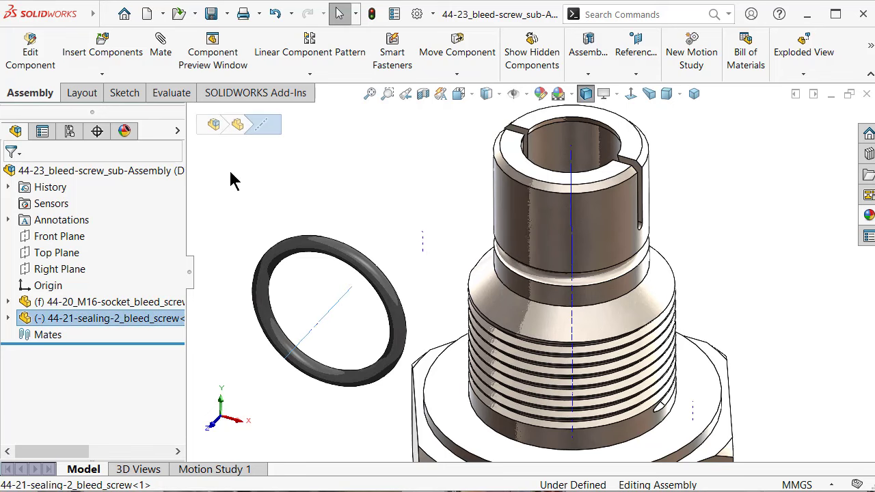
left_click(162, 48)
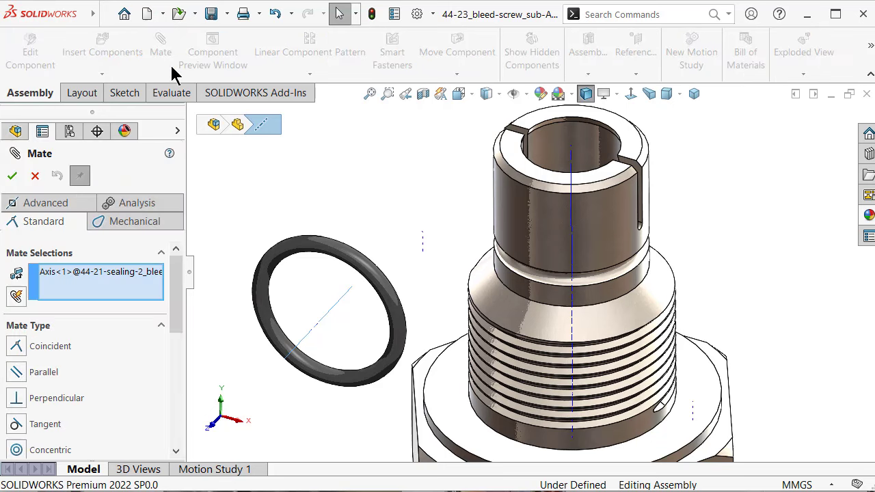
left_click(539, 213)
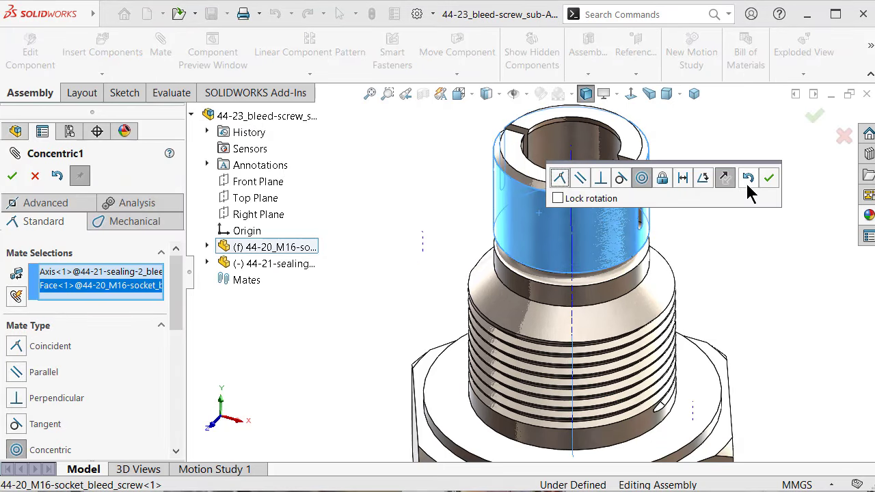
left_click(770, 178)
mouse_move(469, 253)
middle_mouse_down()
mouse_move(615, 243)
mouse_move(793, 130)
middle_mouse_up()
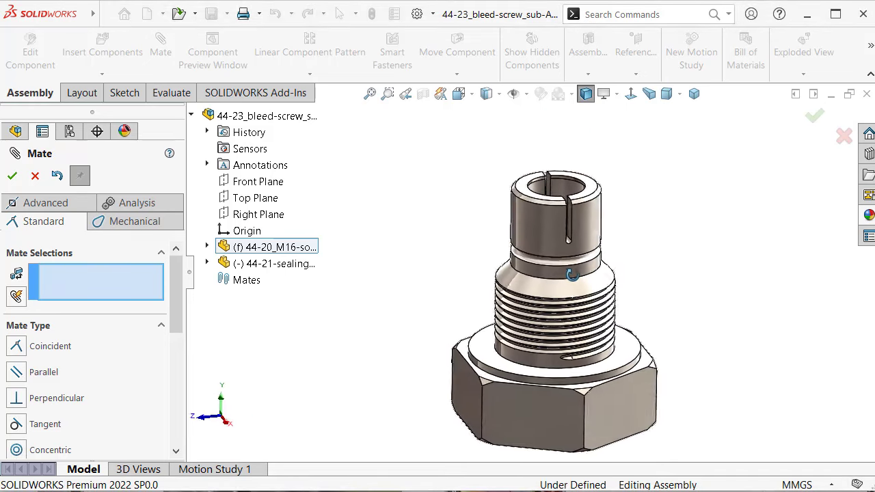
Close the mate settings and drag the sealing ring up above the socket
left_click(813, 118)
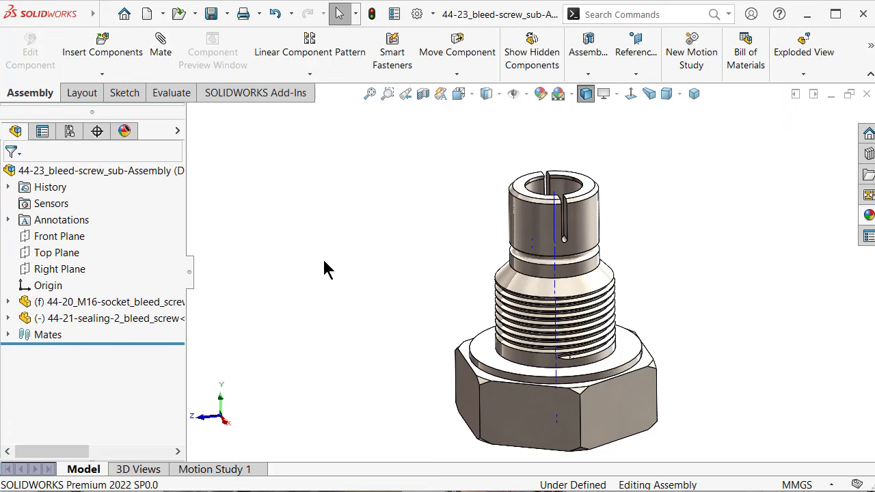
left_click(111, 318)
left_click_drag(555, 254, 526, 82)
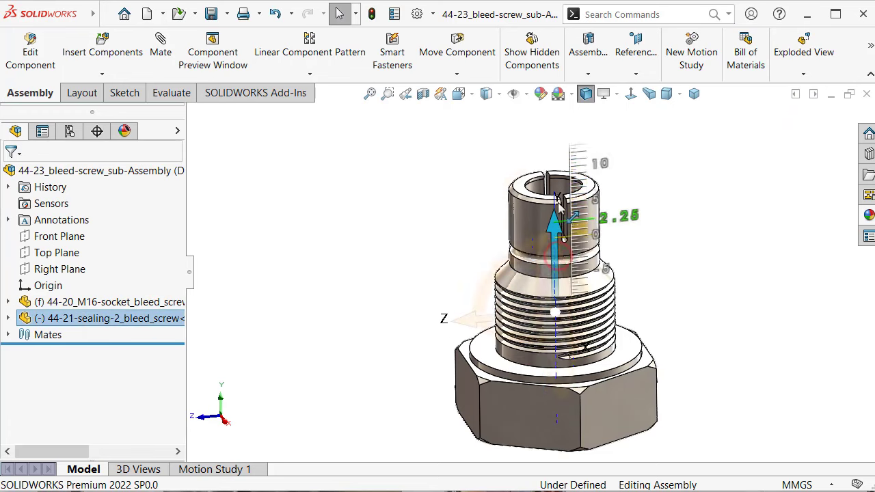
left_click(408, 244)
scroll(664, 187, "down", 3)
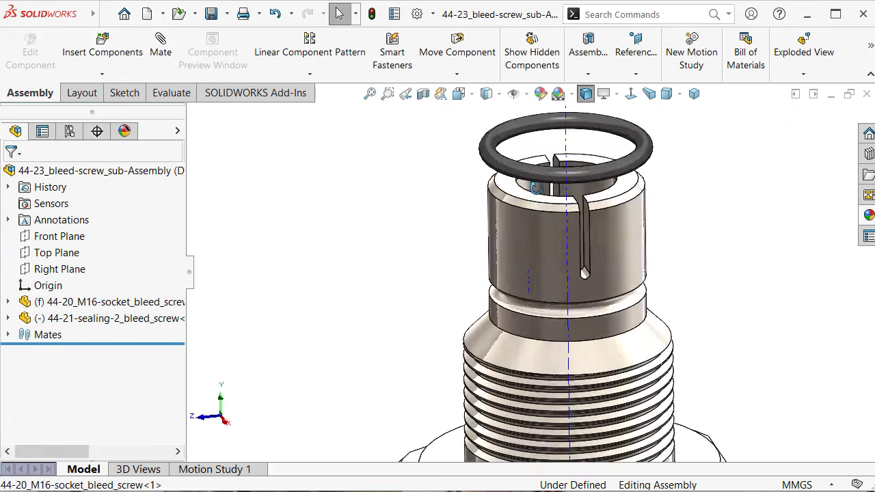
Hide temporary axes and show the sealing ring's Revolve2 Sketch1
left_click(526, 96)
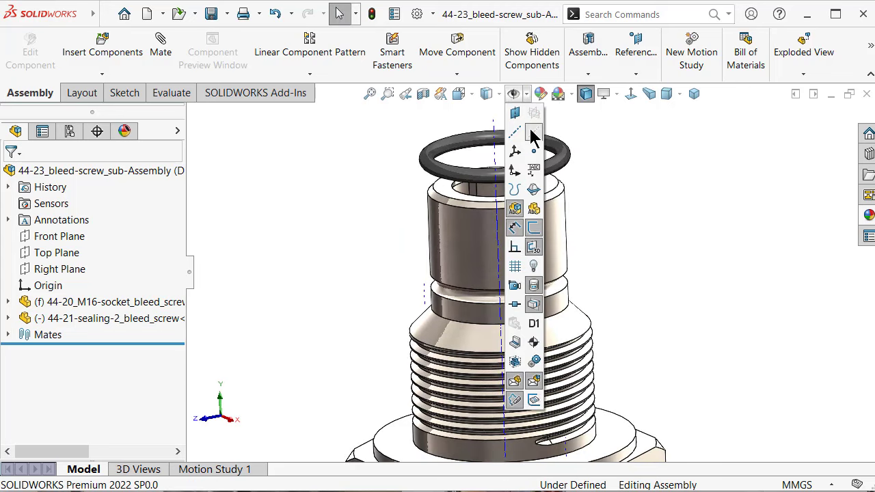
left_click(15, 320)
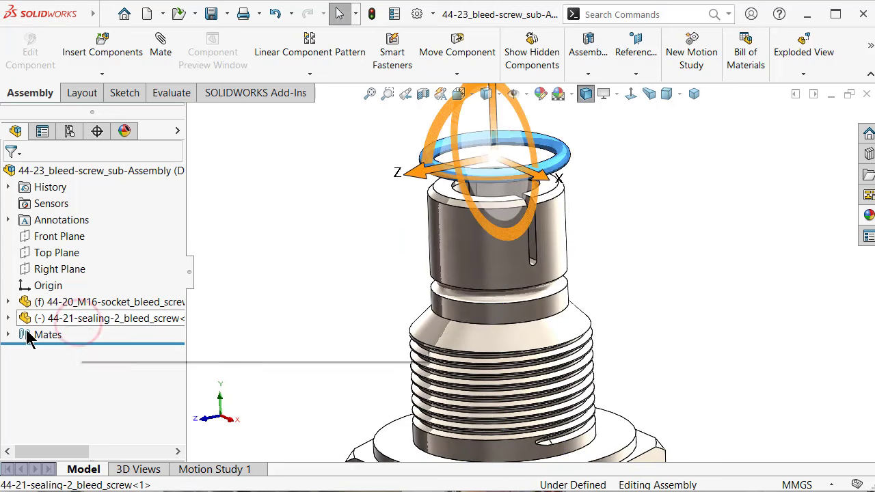
left_click(9, 319)
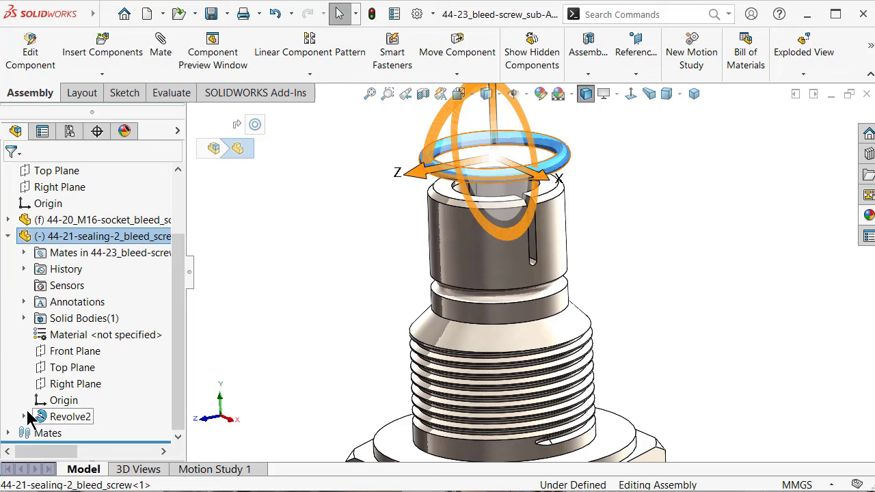
left_click(24, 416)
left_click(74, 432)
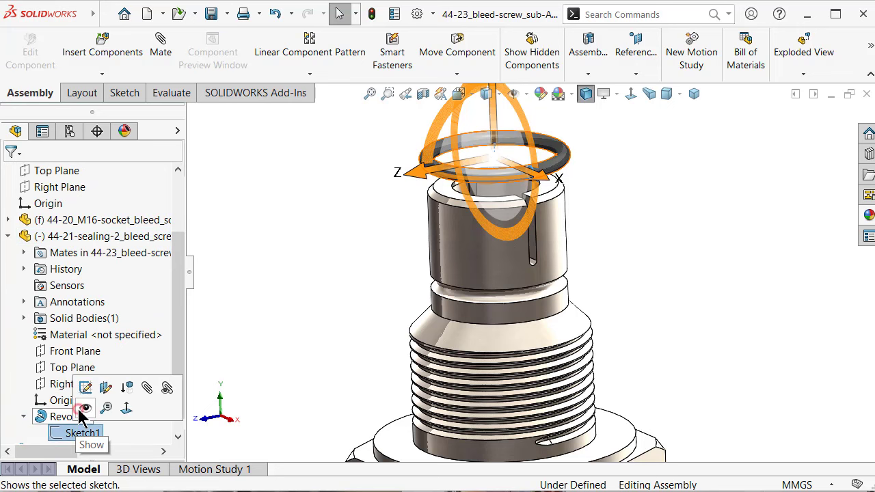
left_click(84, 409)
scroll(648, 189, "down", 2)
scroll(531, 189, "down", 1)
scroll(437, 188, "down", 2)
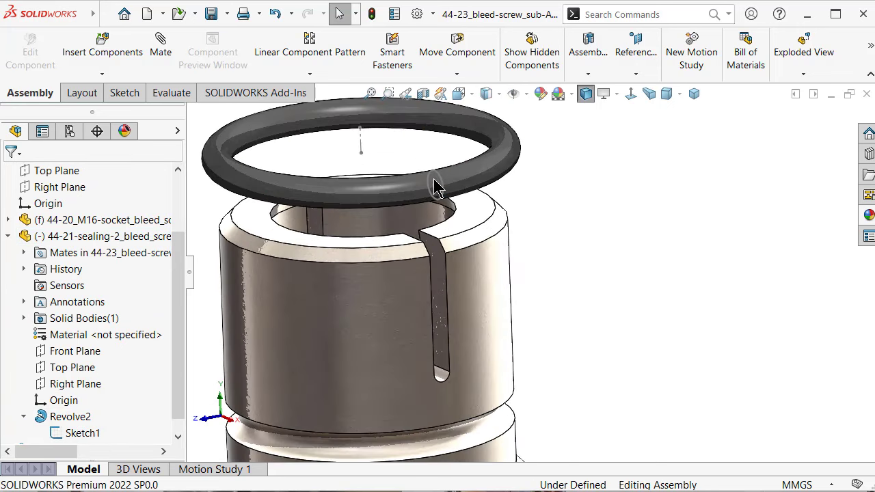
Try a mate between the ring's profile circle and a socket face, then undo and close it
left_click(435, 184)
left_click(439, 188)
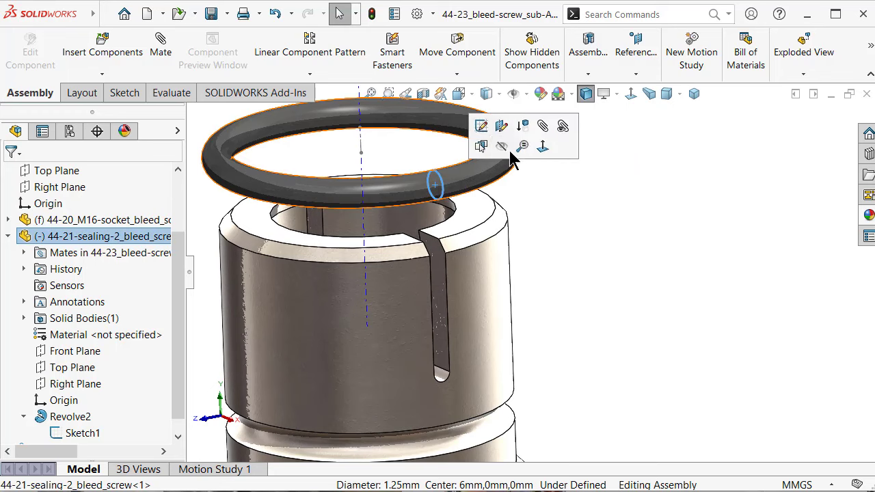
key("m")
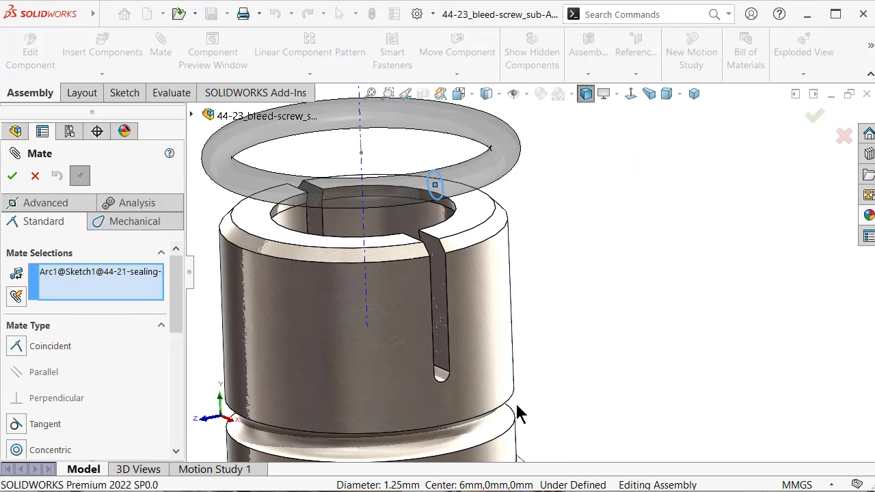
scroll(514, 383, "down", 1)
scroll(515, 387, "down", 2)
scroll(506, 391, "down", 2)
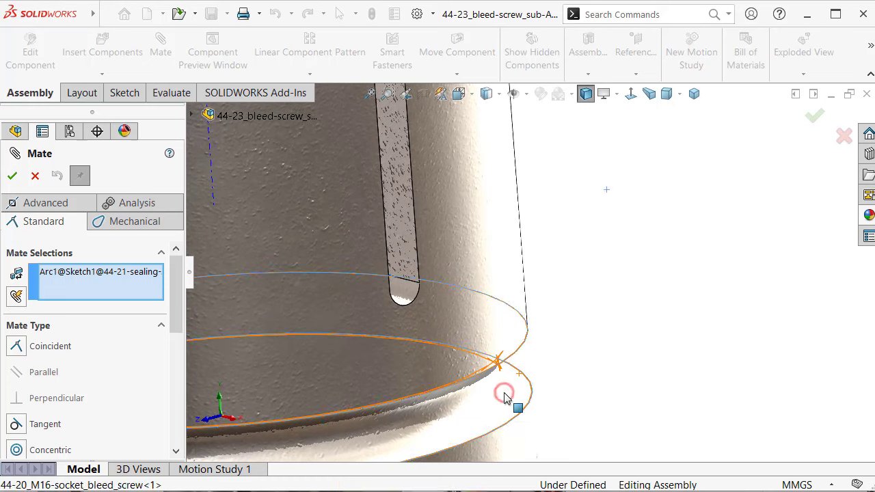
left_click(504, 395)
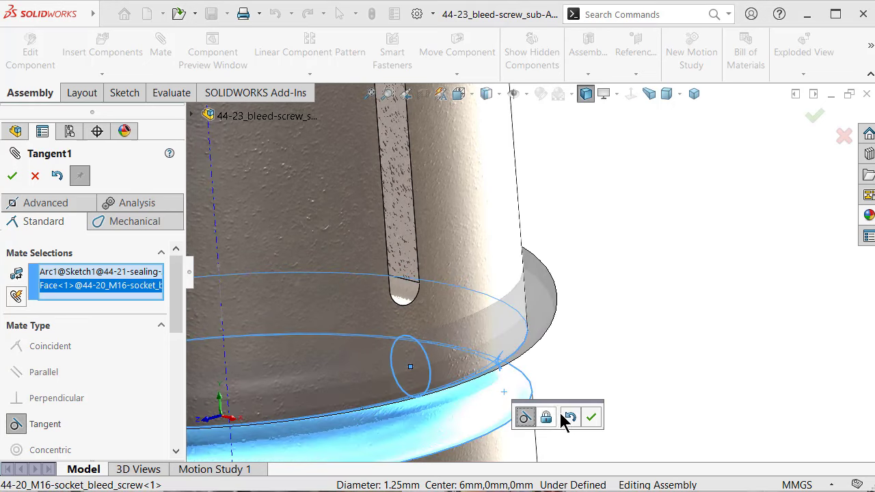
left_click(566, 417)
scroll(664, 342, "up", 3)
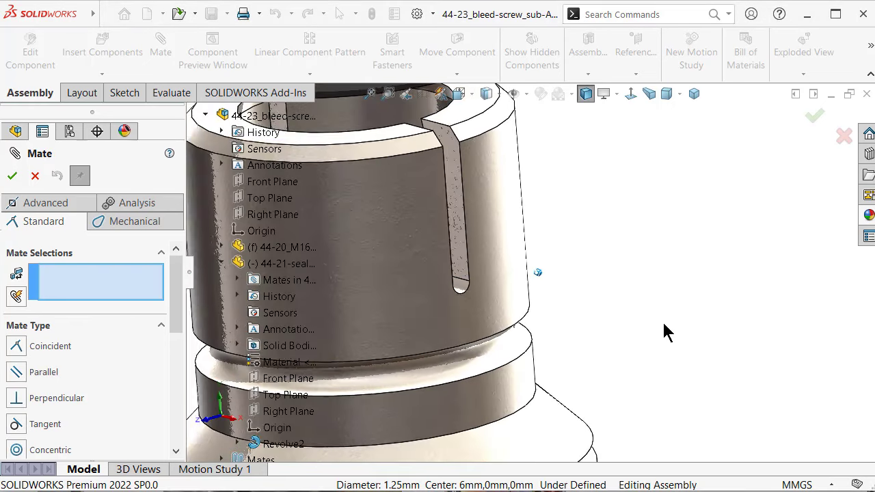
scroll(492, 280, "up", 2)
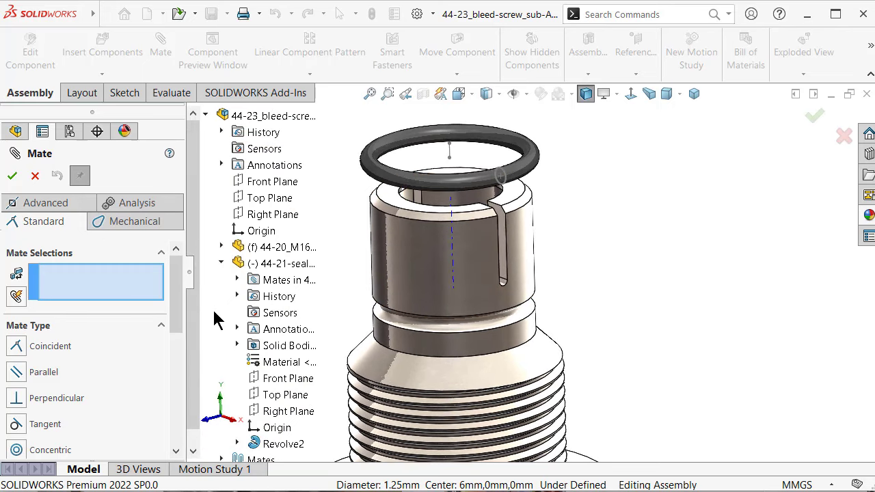
left_click(12, 175)
scroll(469, 401, "up", 2)
Show the socket's Revolve1 Sketch1 profile in the graphics area
scroll(485, 307, "up", 1)
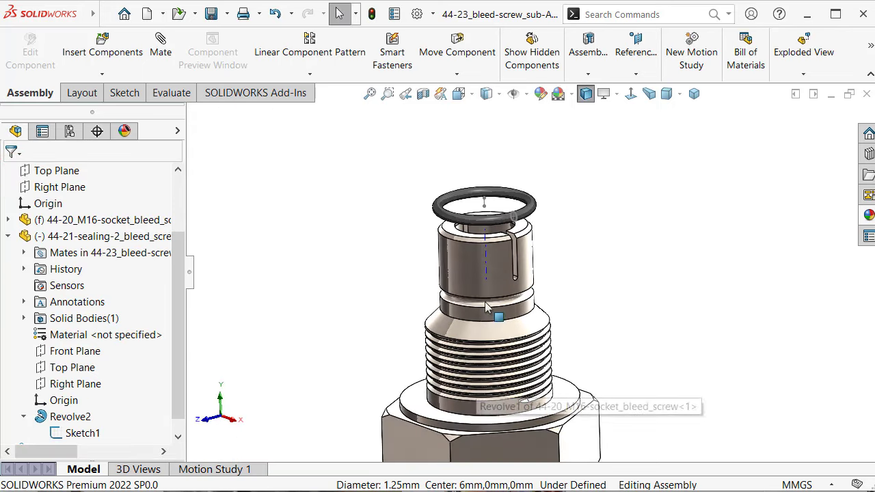
left_click(455, 281)
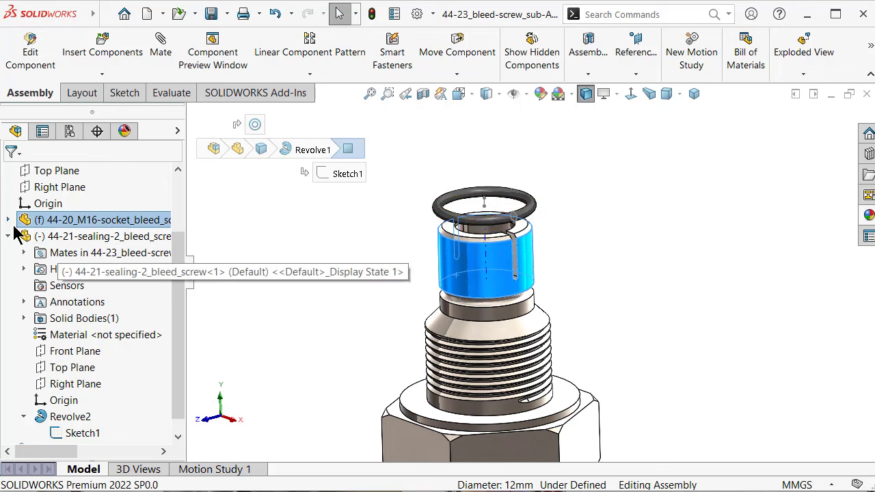
left_click(8, 220)
scroll(110, 356, "down", 1)
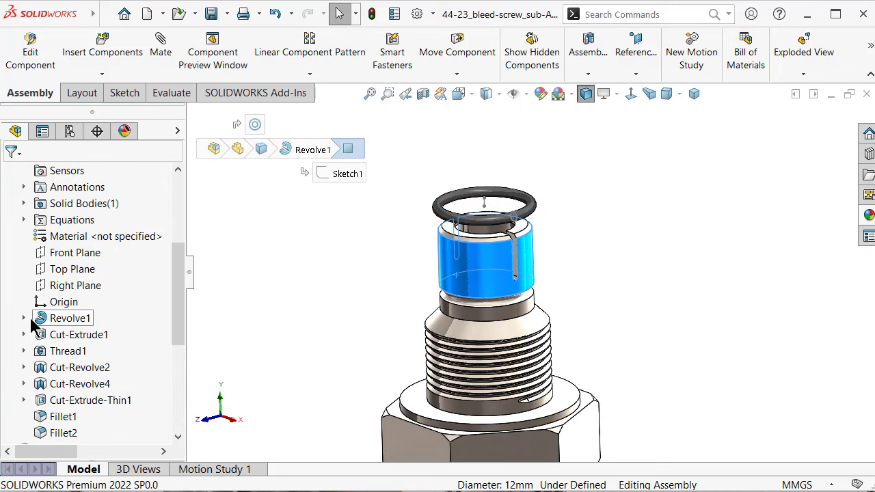
left_click(23, 318)
left_click(75, 334)
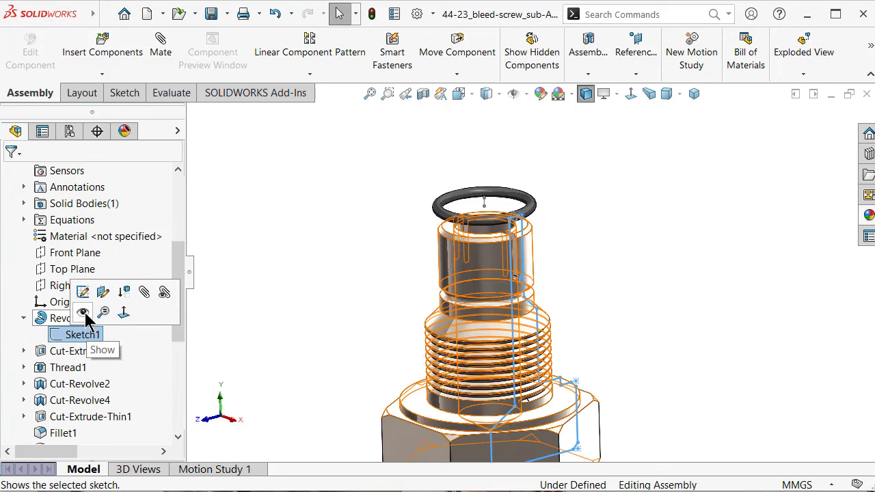
left_click(85, 314)
scroll(523, 249, "down", 3)
scroll(521, 255, "down", 2)
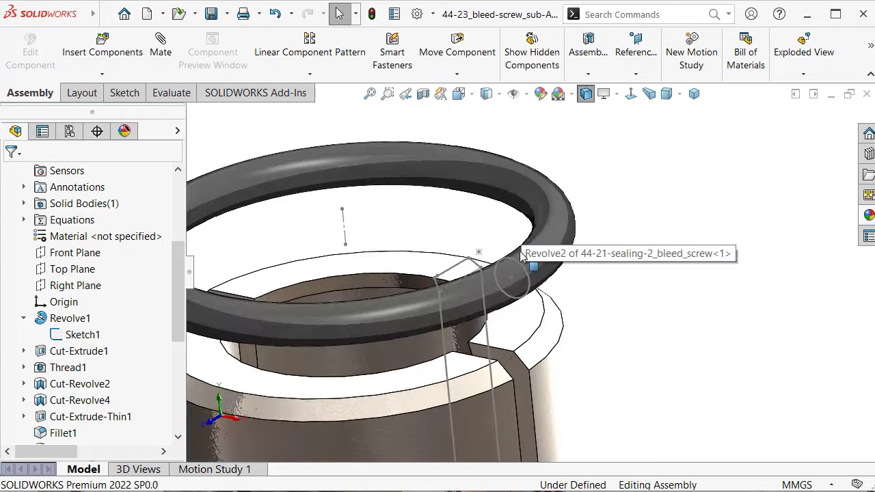
Mate the sealing ring's sketch arc concentric with the socket's groove arc
left_click(521, 255)
scroll(583, 377, "up", 3)
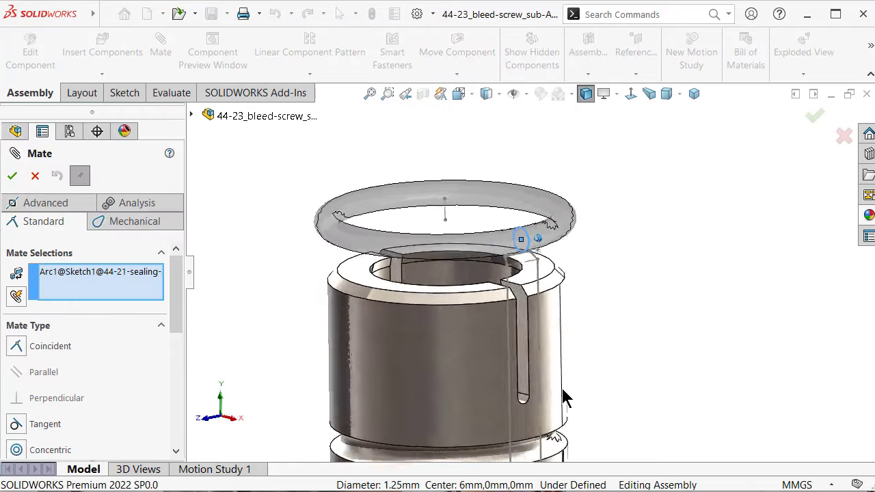
scroll(562, 393, "down", 2)
scroll(581, 400, "down", 2)
scroll(602, 403, "down", 2)
scroll(656, 396, "down", 2)
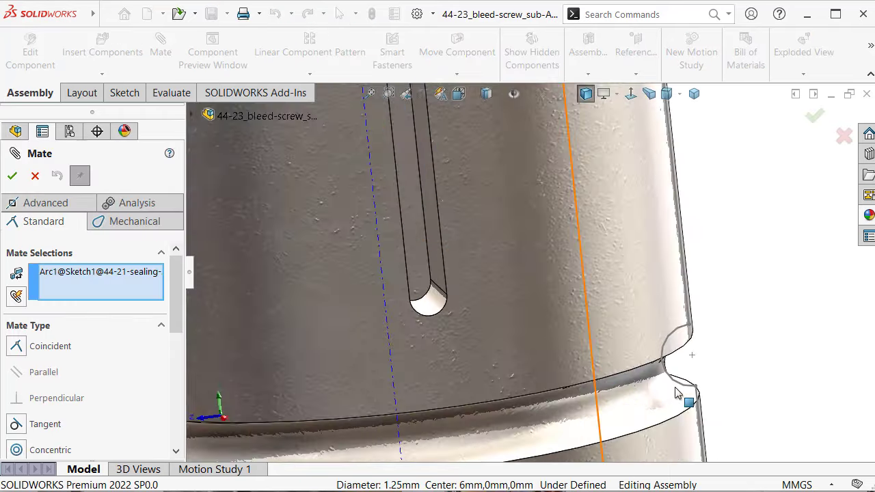
left_click(679, 388)
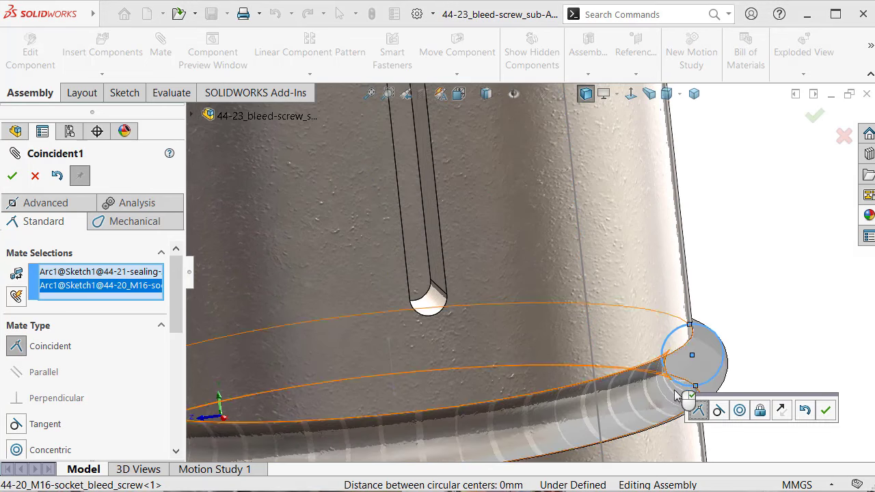
left_click(740, 411)
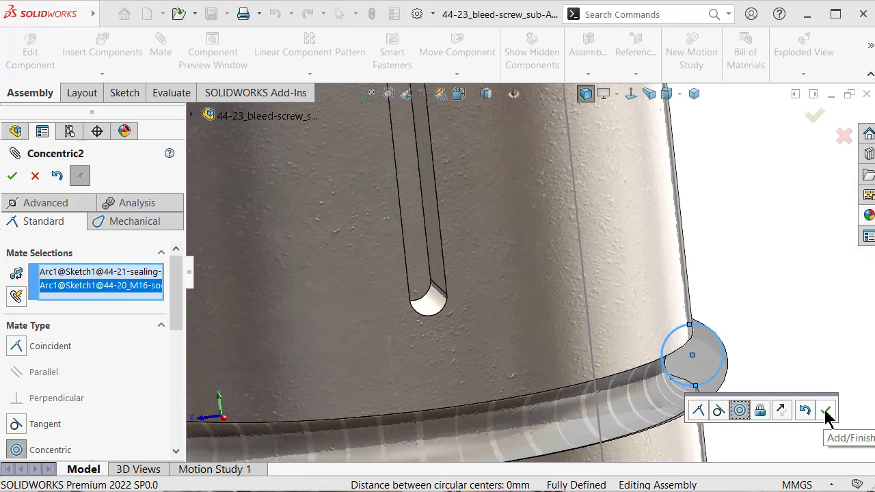
left_click(826, 410)
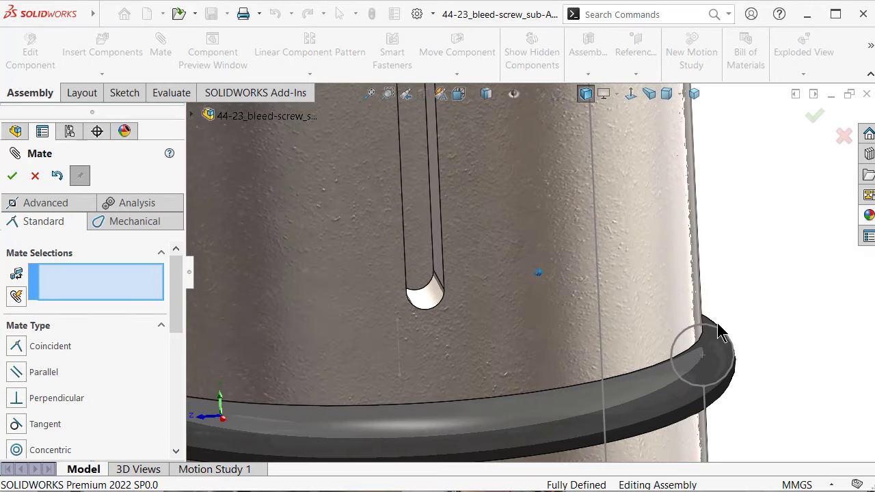
Close the mate editor, hide the socket's profile sketch, and switch to isometric view
left_click(718, 332)
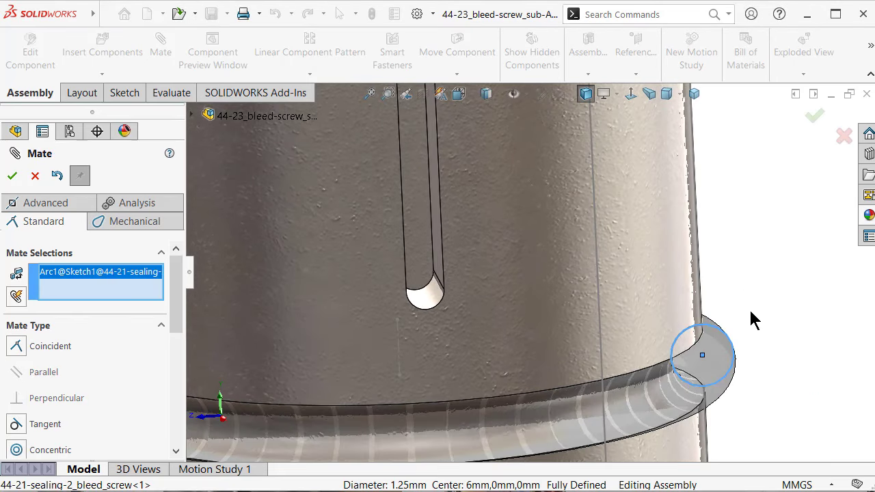
left_click(37, 177)
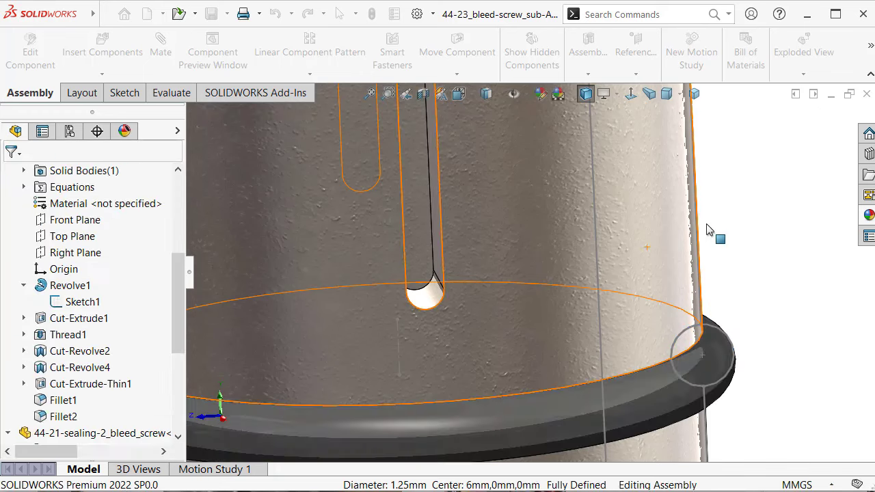
left_click(711, 331)
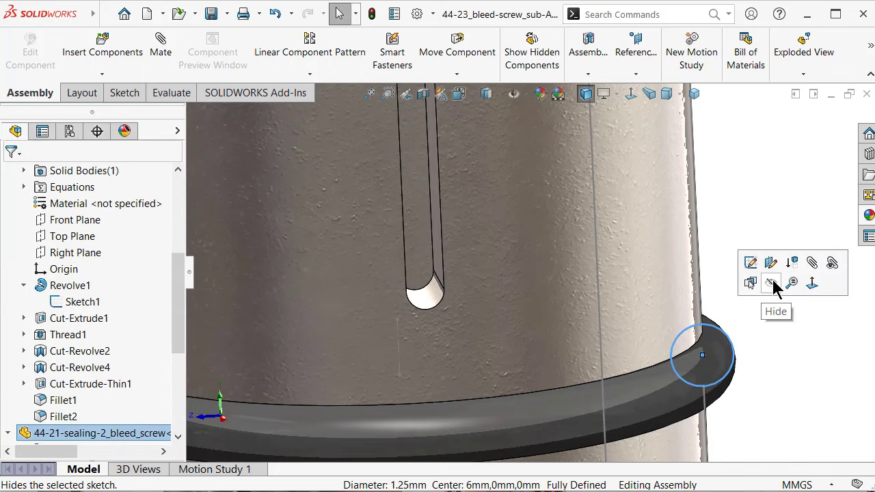
left_click(757, 240)
scroll(711, 286, "up", 2)
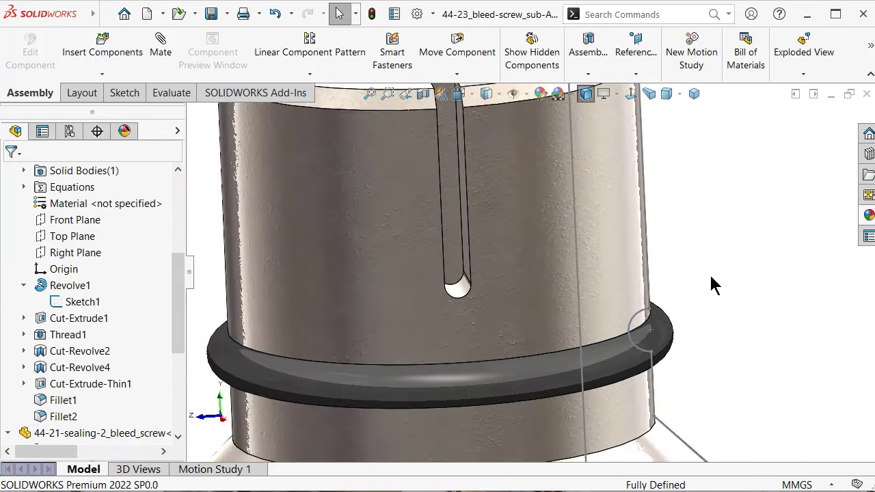
left_click(645, 316)
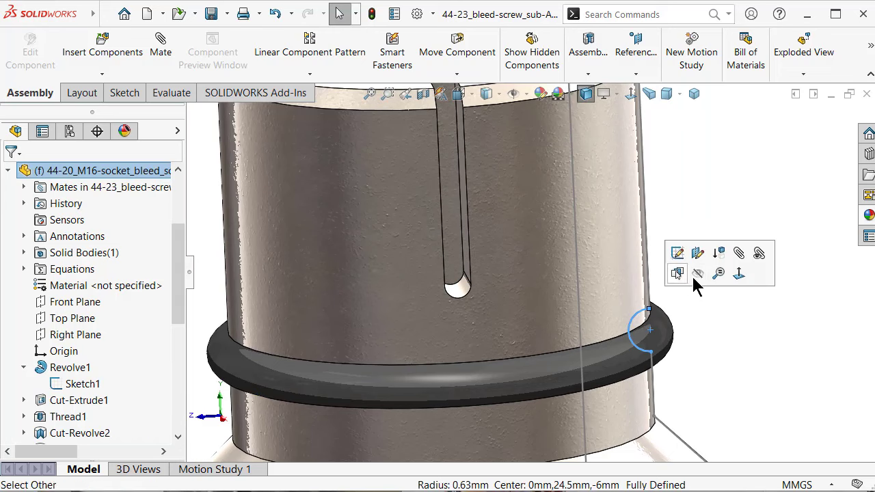
left_click(672, 327)
left_click(694, 94)
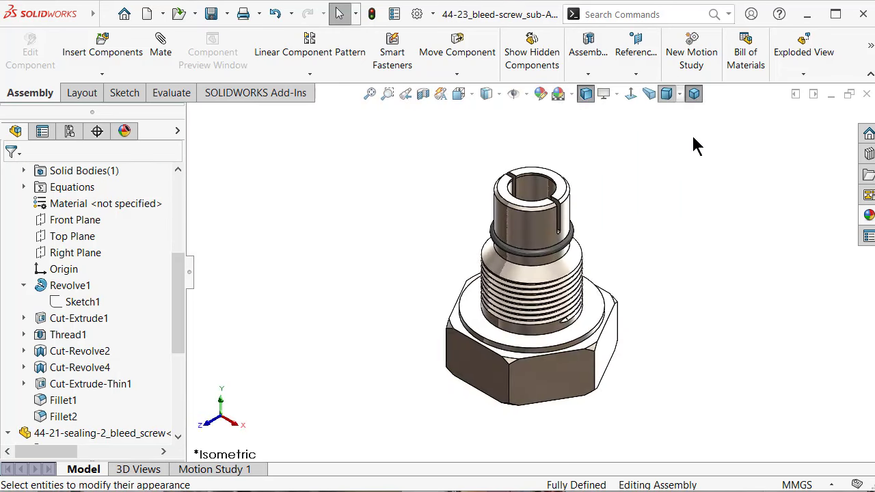
scroll(630, 217, "down", 2)
scroll(629, 217, "down", 1)
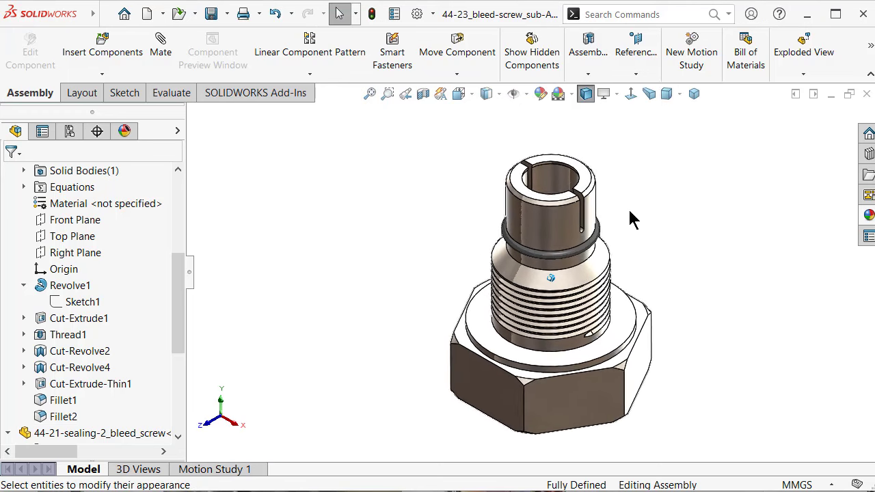
scroll(629, 217, "down", 1)
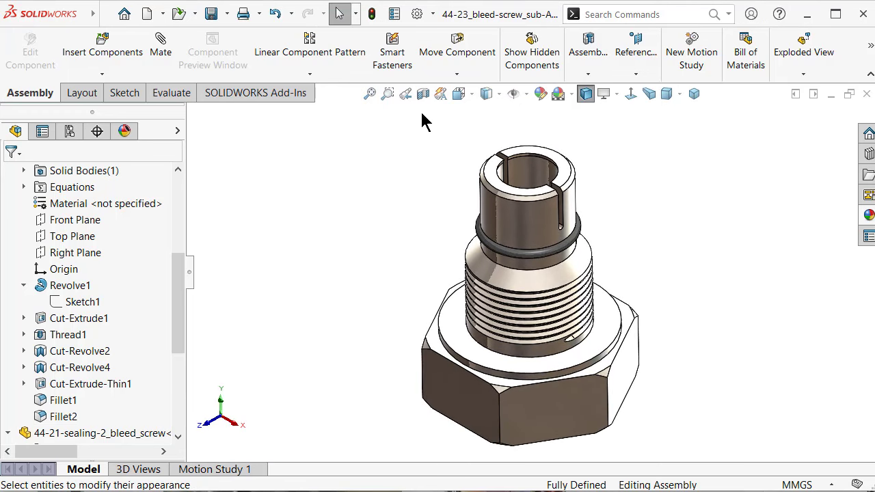
Insert 44-22_spring_bleed_screw and place it beside the socket
left_click(111, 57)
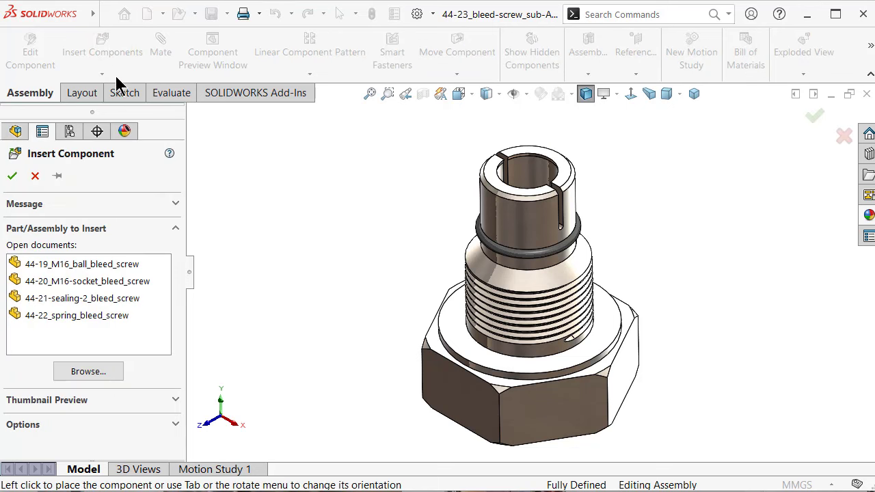
left_click(102, 318)
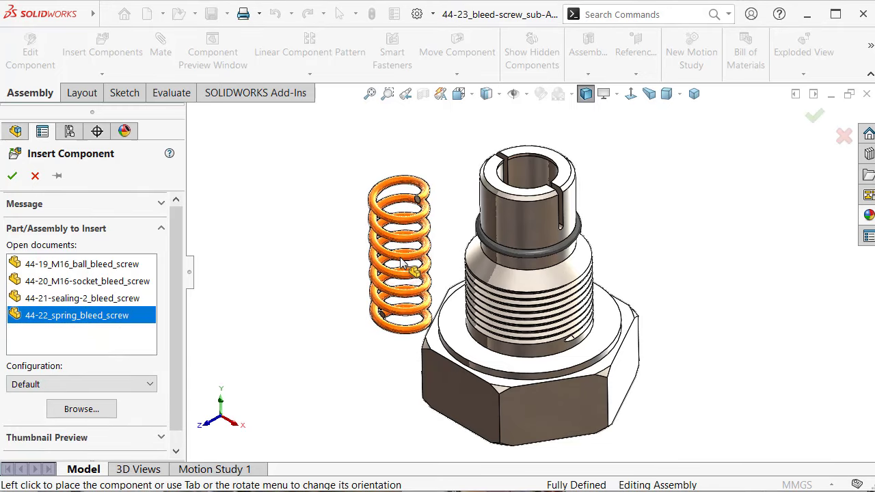
left_click(401, 260)
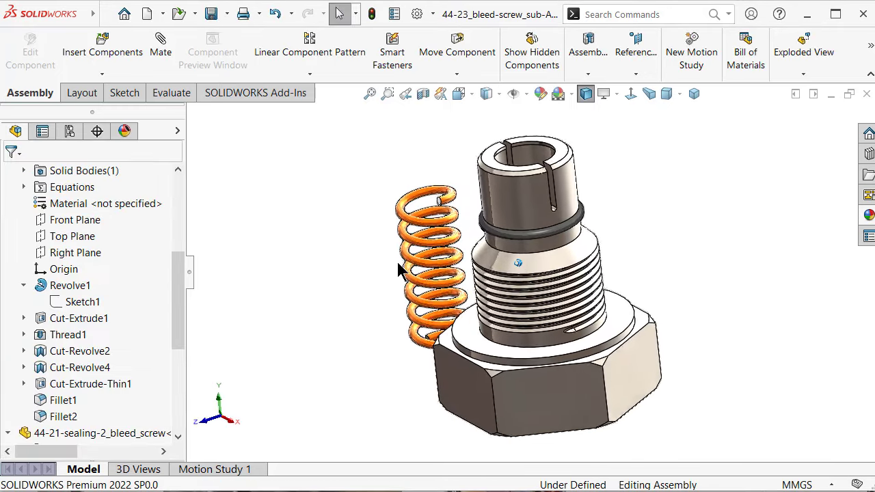
left_click(433, 239)
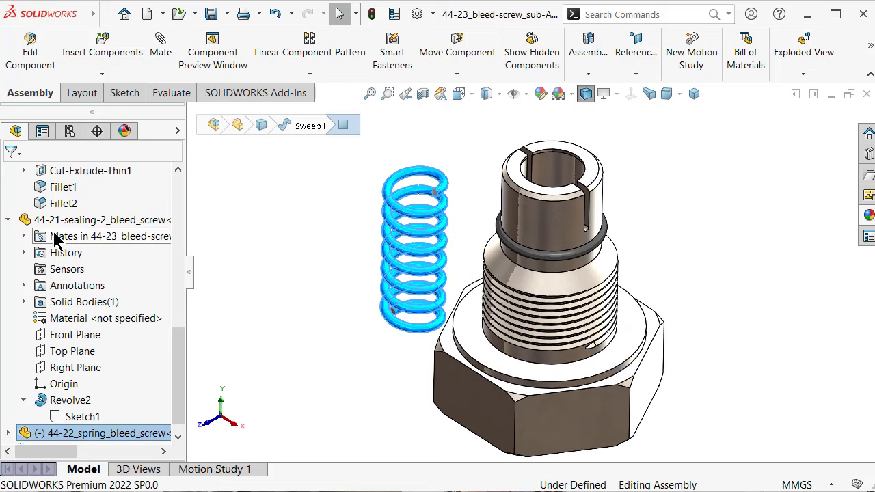
Show the spring's Helix/Spiral1 Sketch1 and select its base circle for a mate
scroll(41, 253, "up", 1)
scroll(14, 273, "up", 3)
scroll(24, 233, "up", 3)
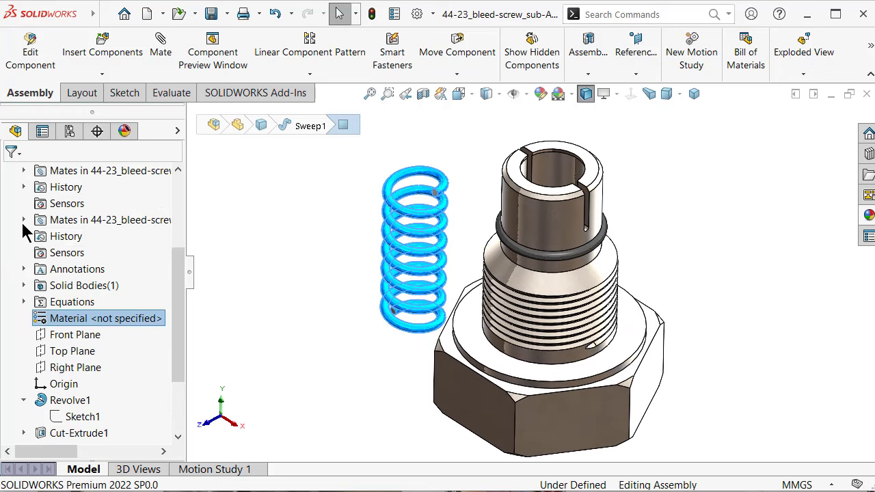
scroll(21, 226, "up", 1)
left_click(9, 203)
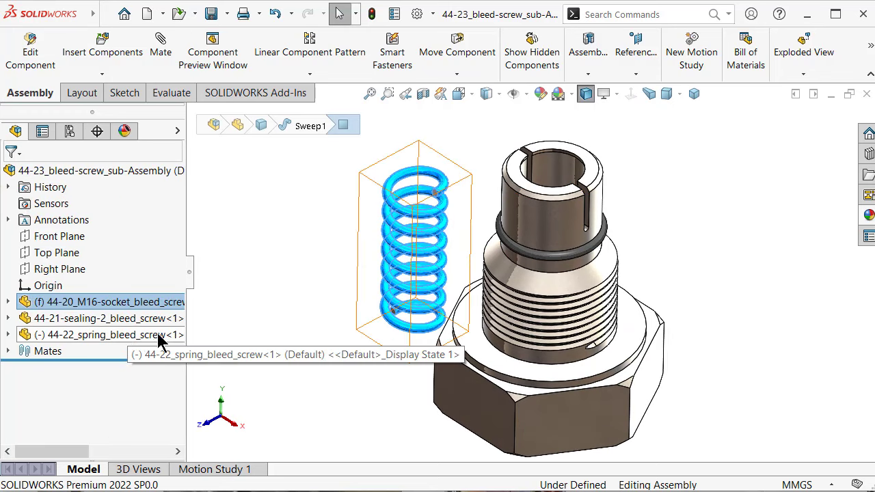
left_click(127, 335)
left_click(8, 335)
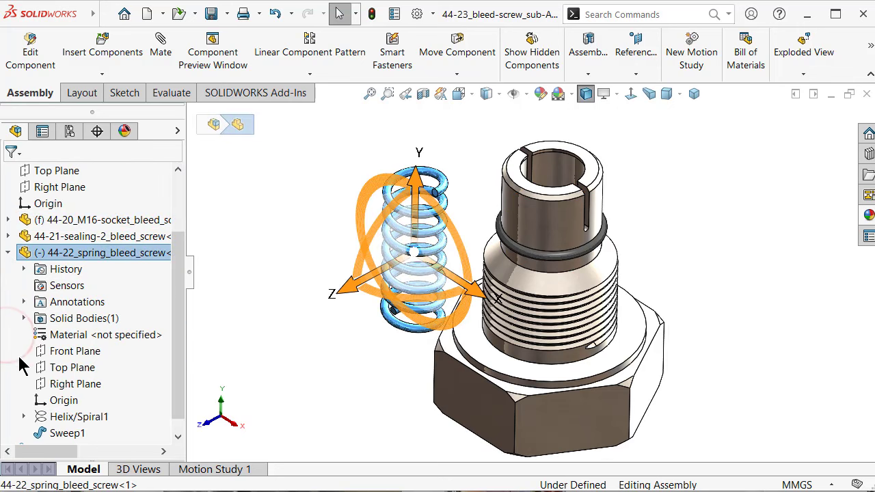
scroll(110, 383, "down", 1)
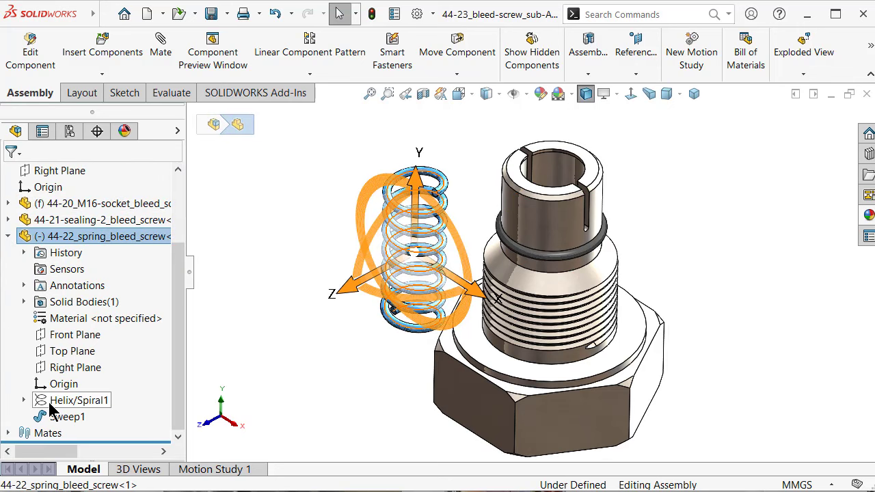
left_click(24, 400)
left_click(61, 418)
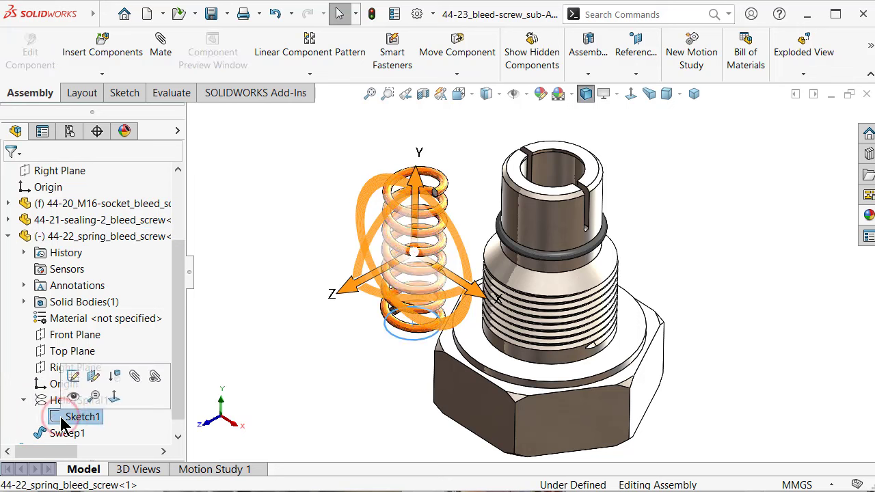
left_click(72, 400)
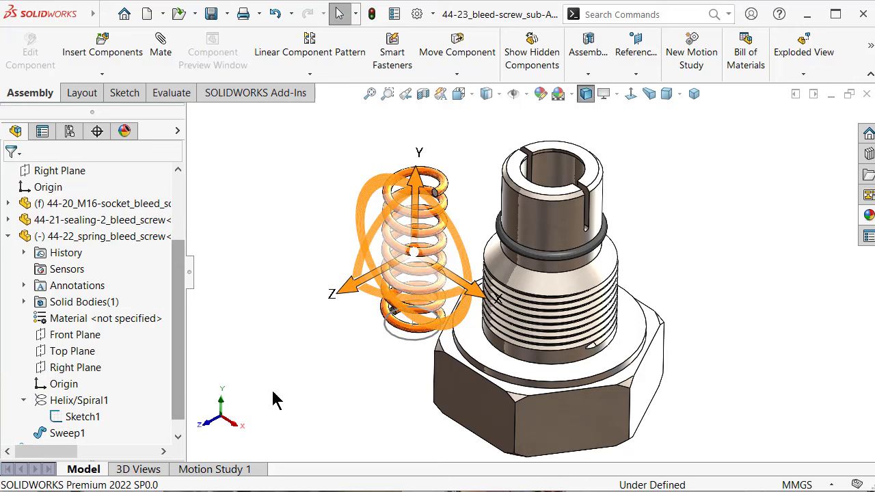
left_click(406, 348)
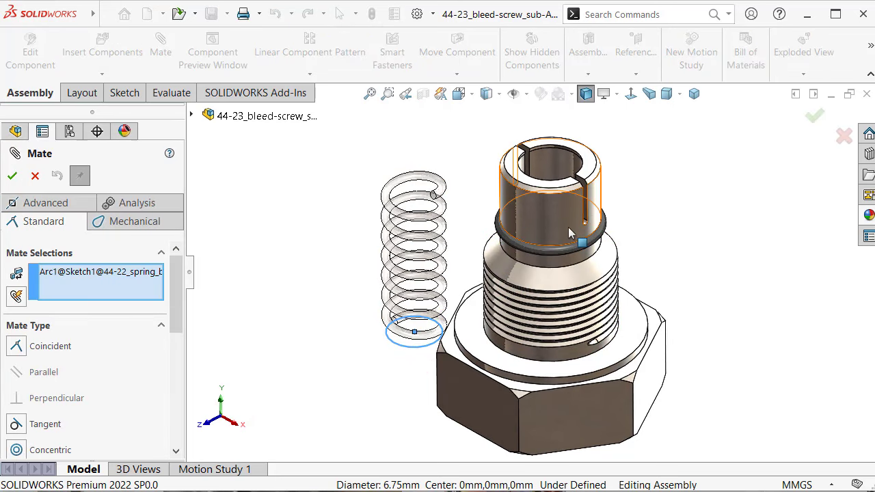
Mate the spring's base circle concentric with the socket's inner bore
left_click(564, 227)
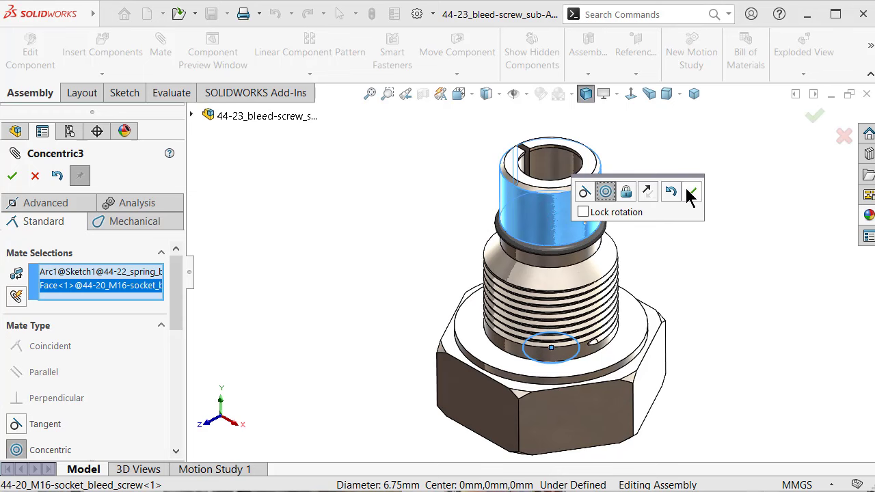
left_click(691, 191)
middle_click_drag(688, 193, 672, 300)
left_click_drag(672, 301, 699, 290)
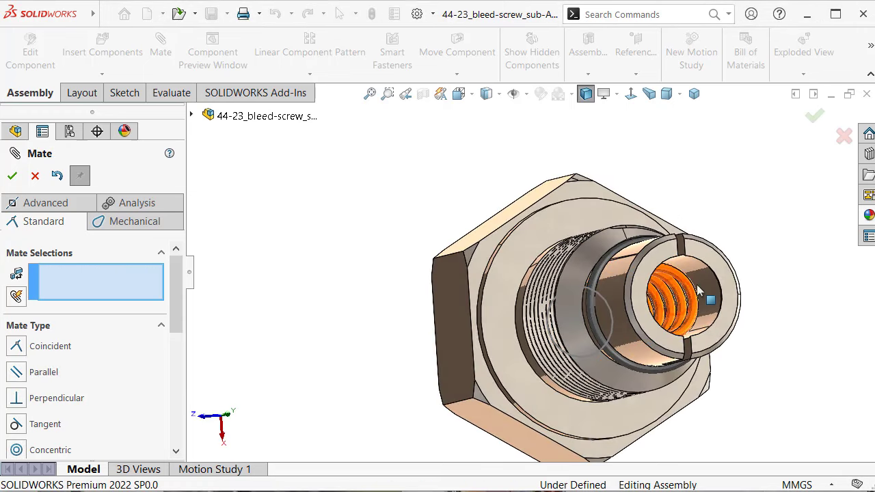
left_click(813, 116)
Slide the spring back into the bore and hide the sketch circle on the threaded body
mouse_move(674, 301)
left_mouse_down()
mouse_move(762, 264)
mouse_move(728, 274)
left_mouse_up()
middle_click_drag(728, 273, 629, 329)
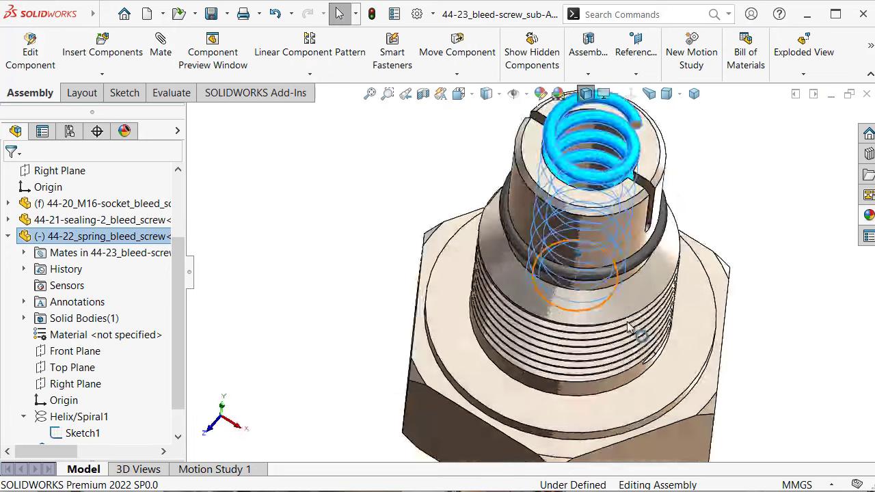
scroll(627, 328, "down", 5)
left_click(569, 269)
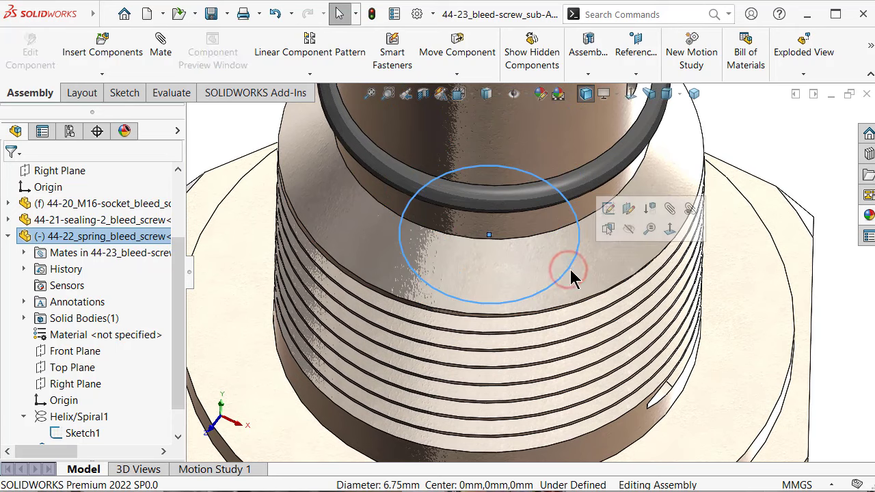
left_click(629, 229)
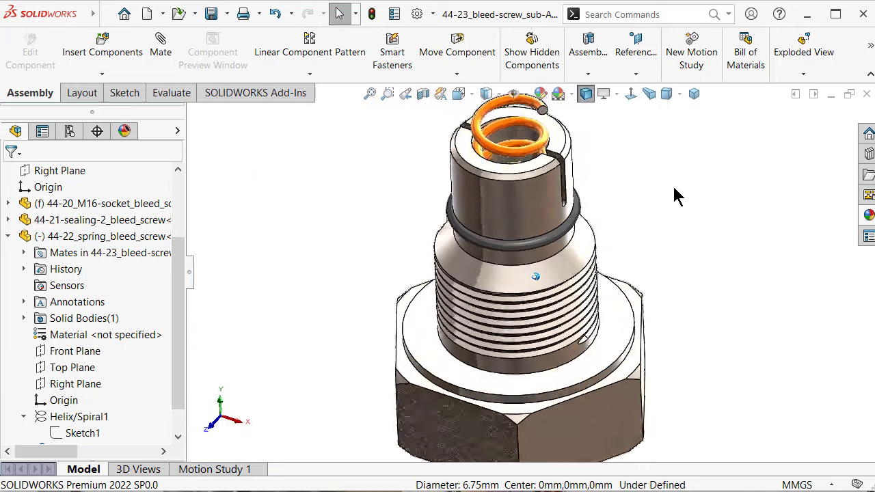
scroll(534, 205, "up", 2)
Inspect the assembly from below, then return to the isometric view
left_click(514, 193)
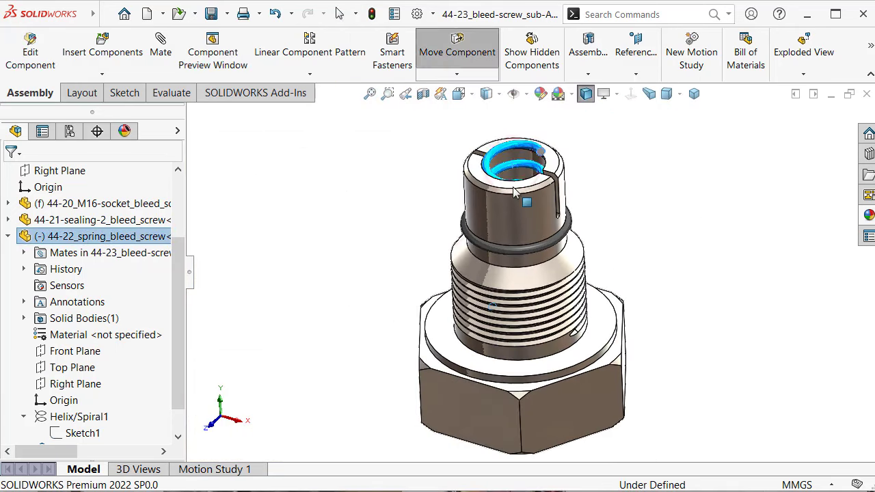
key("Escape")
mouse_move(514, 193)
middle_mouse_down()
mouse_move(730, 126)
mouse_move(645, 97)
mouse_move(722, 154)
mouse_move(744, 137)
middle_mouse_up()
left_click(718, 152)
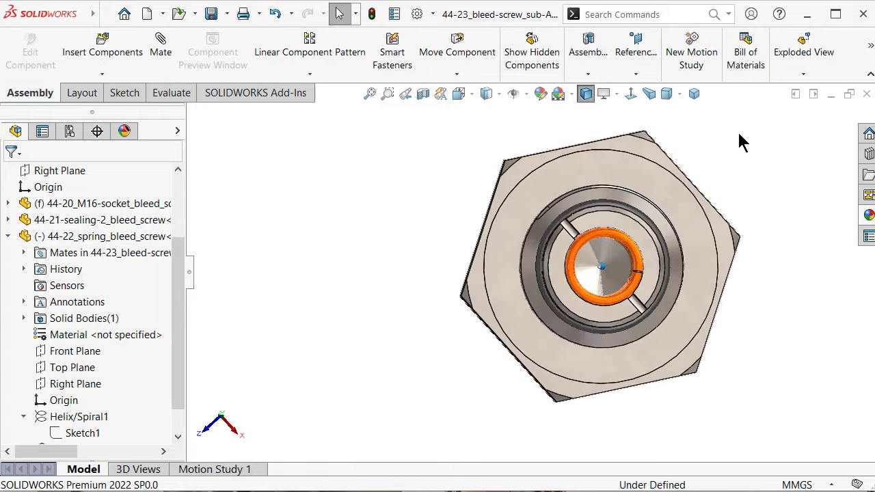
key("ctrl+7")
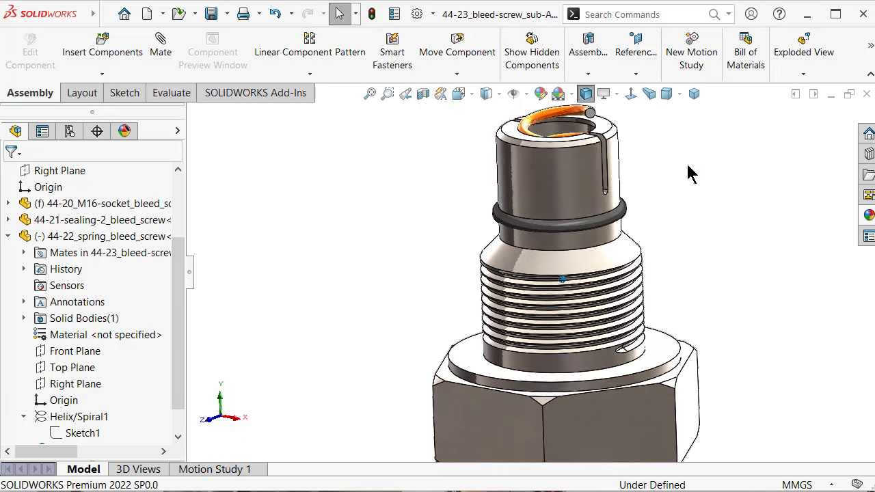
scroll(116, 279, "up", 2)
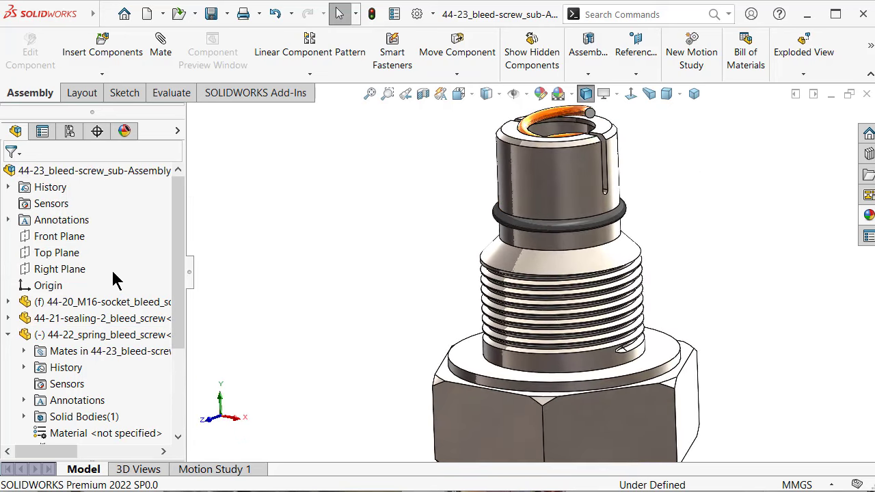
Apply a section view on the Front Plane to check the spring inside the bore
left_click(59, 236)
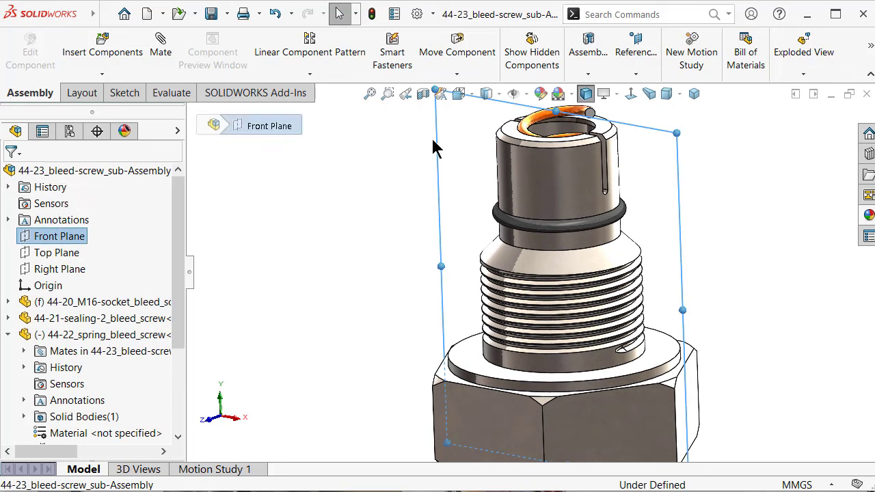
left_click(422, 94)
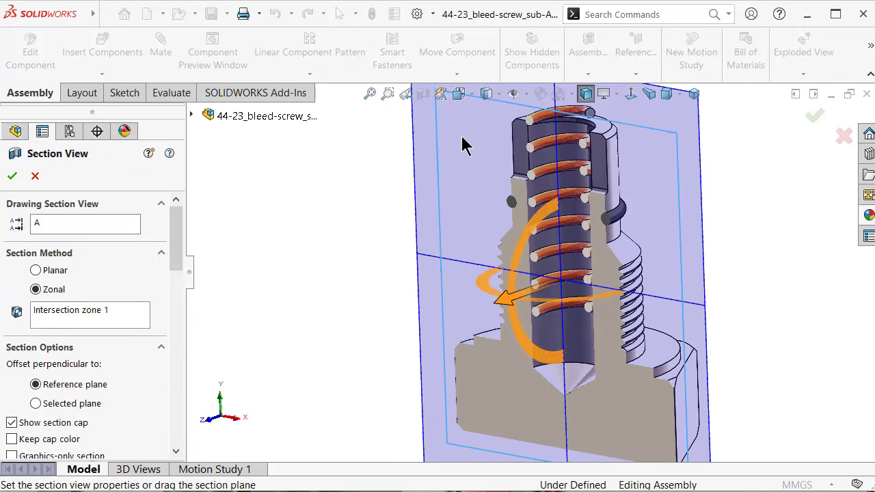
left_click(814, 121)
scroll(599, 291, "down", 3)
scroll(598, 294, "down", 3)
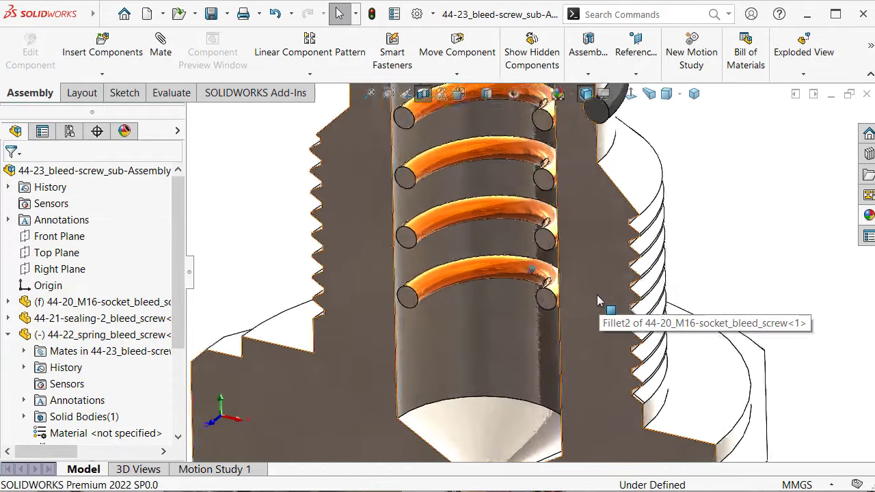
scroll(597, 294, "up", 3)
scroll(583, 280, "up", 1)
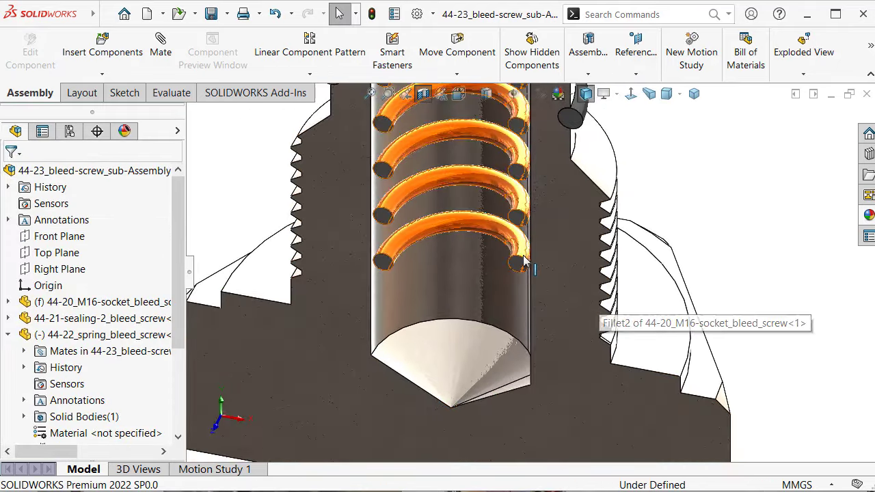
Rotate the spring about the screw axis, turn the section off, and select the socket cylinder
left_click_drag(524, 262, 534, 247)
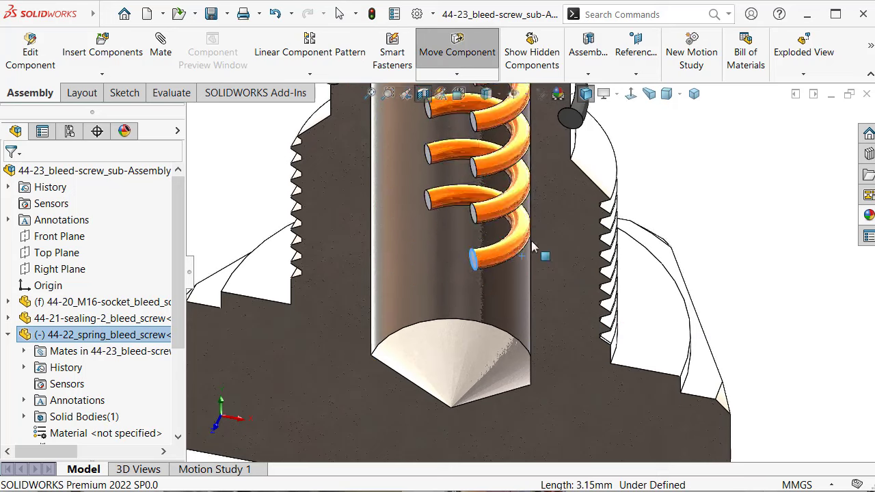
scroll(534, 247, "up", 3)
left_click(422, 96)
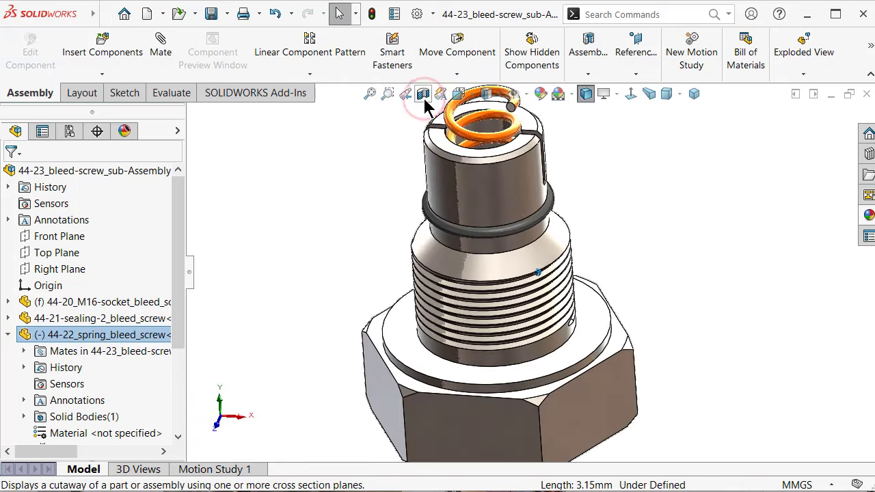
scroll(493, 224, "down", 1)
left_click(537, 201)
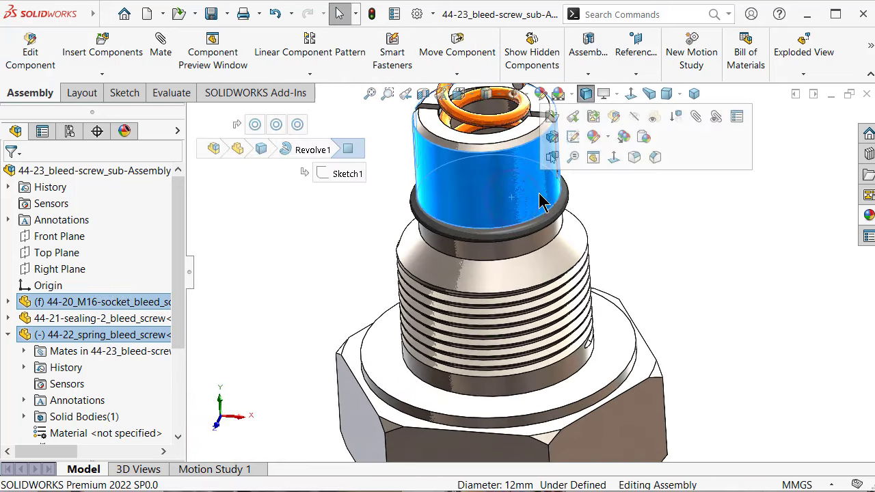
Make the socket transparent and rotate the spring to centre it in the threaded bore
left_click(653, 118)
left_click(708, 216)
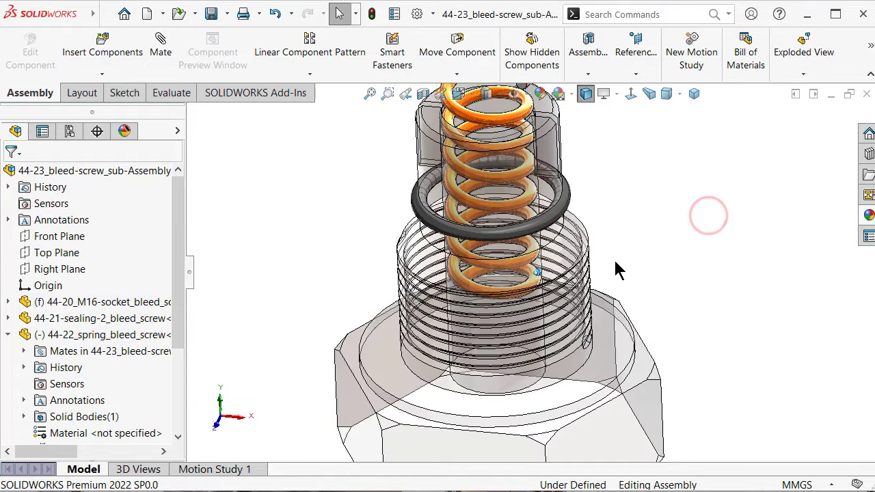
scroll(602, 287, "down", 3)
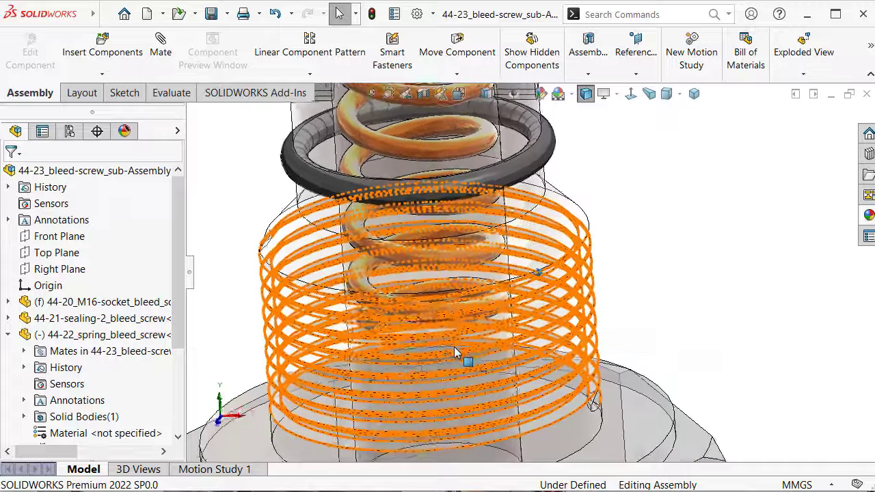
mouse_move(465, 358)
middle_mouse_down()
mouse_move(641, 330)
mouse_move(741, 331)
mouse_move(576, 302)
mouse_move(361, 294)
middle_mouse_up()
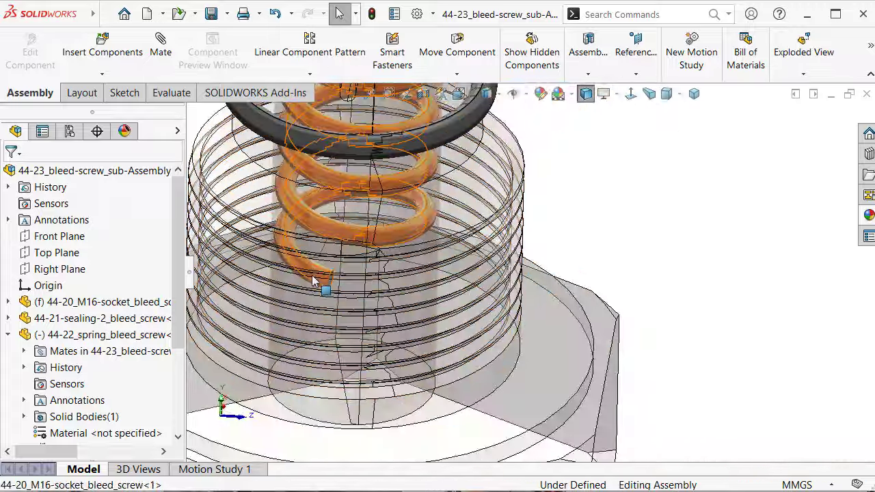
mouse_move(314, 275)
left_mouse_down()
mouse_move(347, 279)
mouse_move(318, 288)
left_mouse_up()
key("Escape")
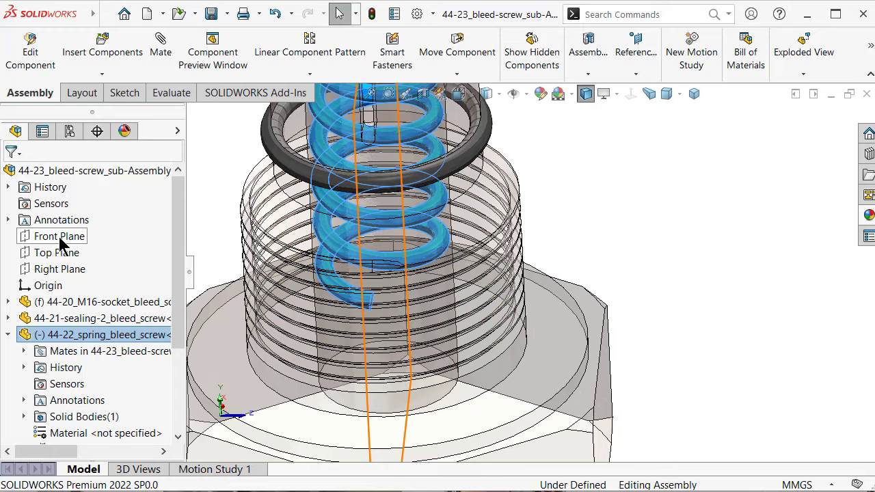
Select the Front Plane and the spring, then open Section View settings (Zonal, zone 1)
left_click(60, 244)
mouse_move(348, 287)
middle_mouse_down()
mouse_move(378, 308)
mouse_move(551, 164)
middle_mouse_up()
left_click(409, 311)
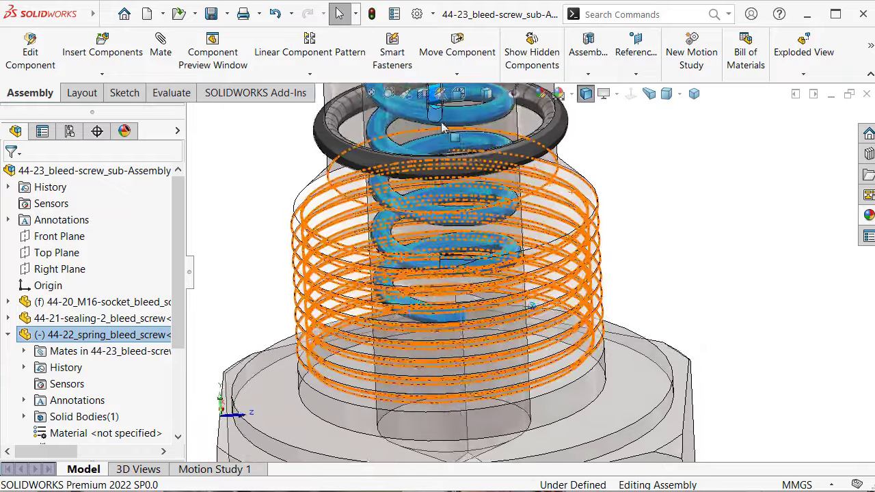
left_click(430, 96)
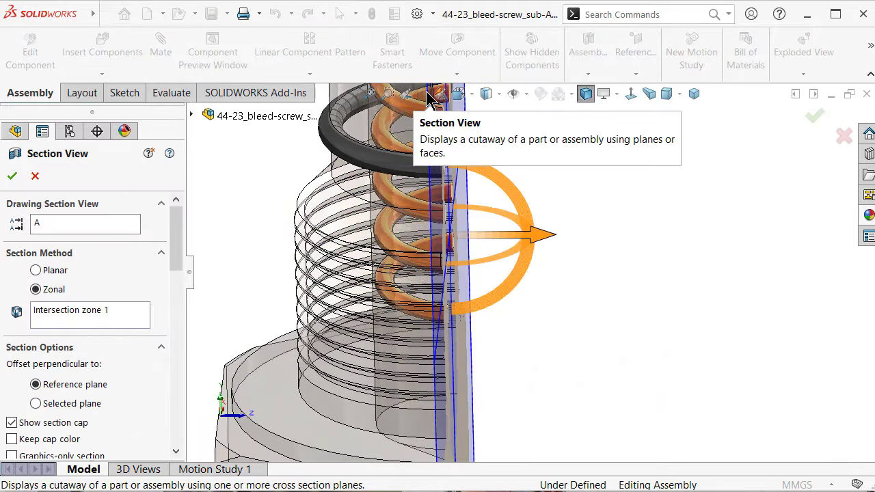
Turn off the section cut and shift the spring's bottom end within the bore
left_click(35, 177)
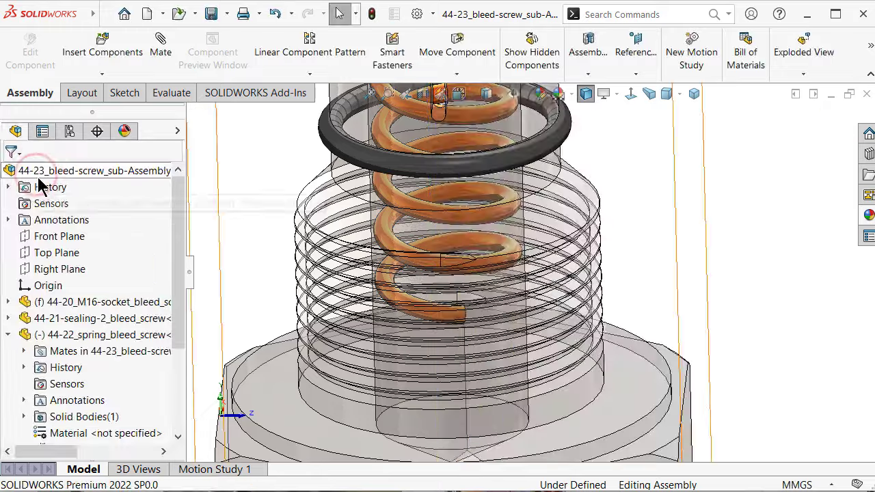
left_click_drag(445, 320, 409, 312)
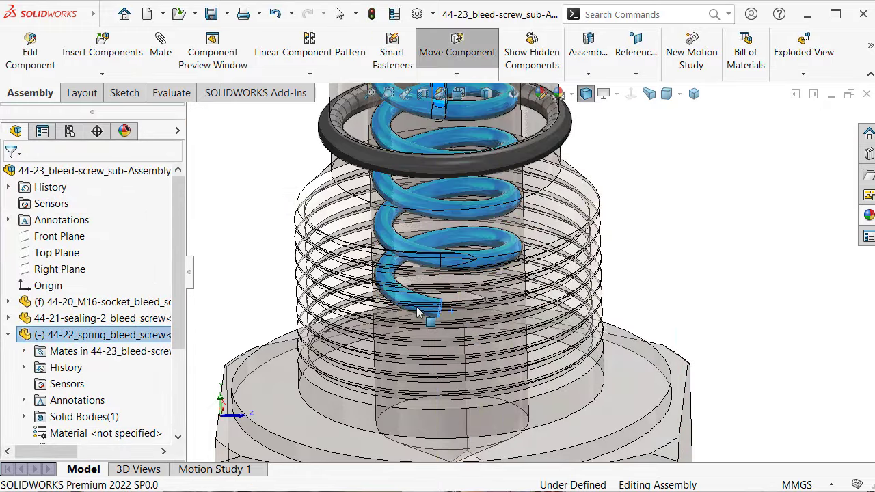
middle_click_drag(409, 312, 423, 106)
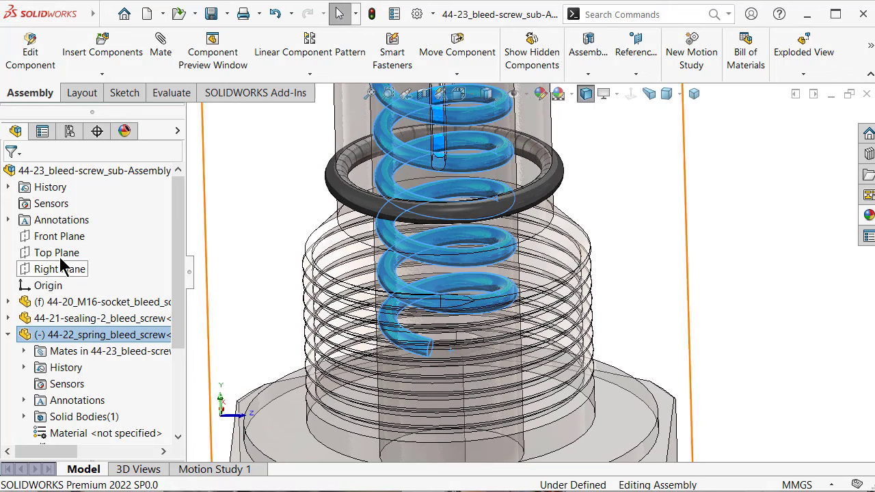
Reapply the section cut through the assembly and select the M16 socket in the tree
left_click(423, 95)
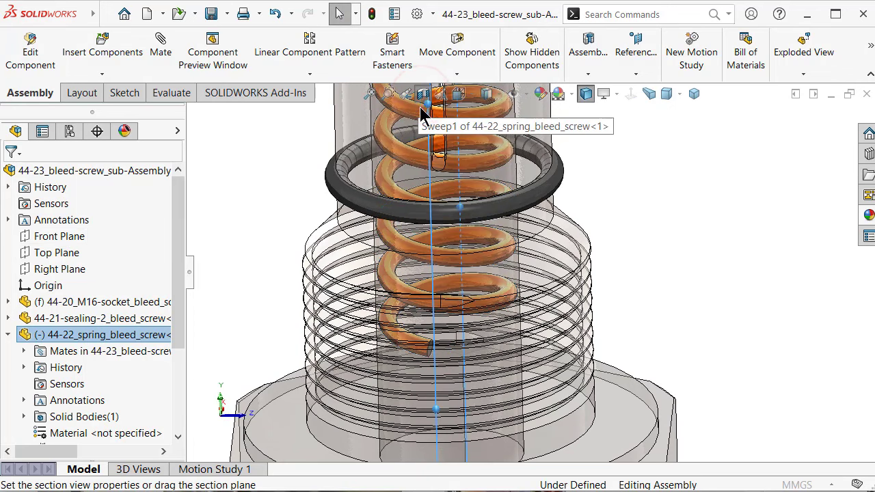
left_click(815, 119)
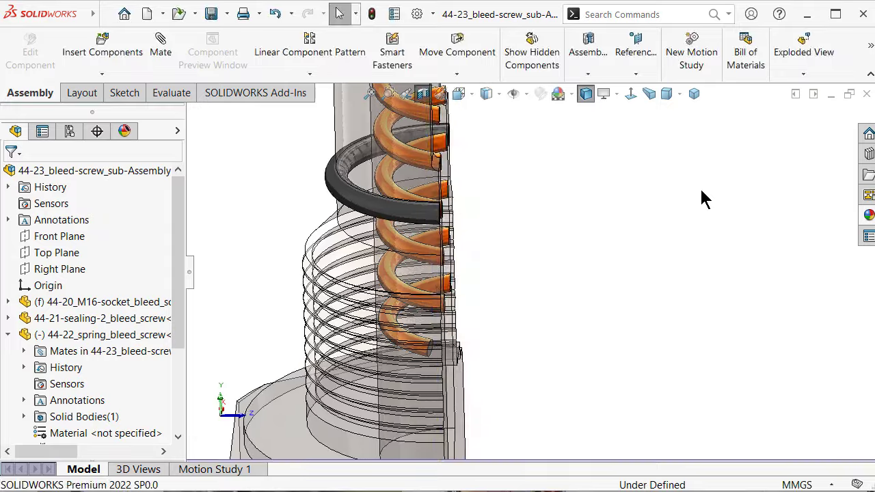
mouse_move(701, 198)
middle_mouse_down()
mouse_move(677, 223)
mouse_move(657, 394)
middle_mouse_up()
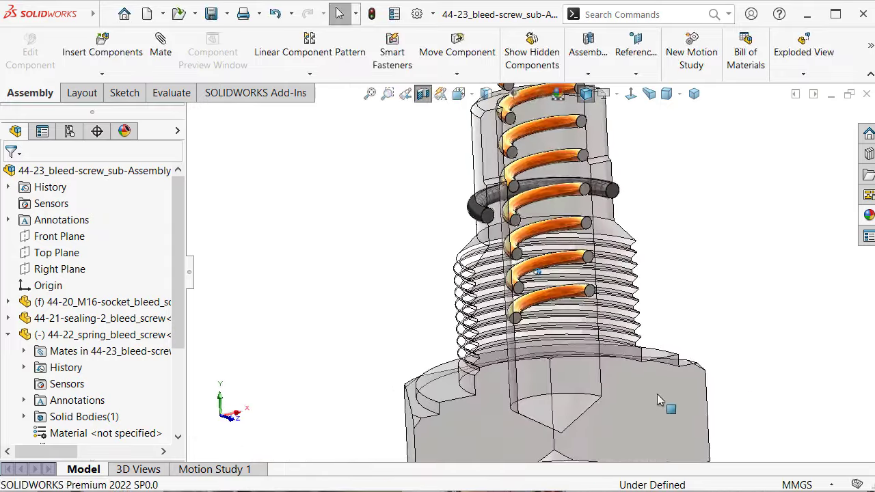
left_click(657, 393)
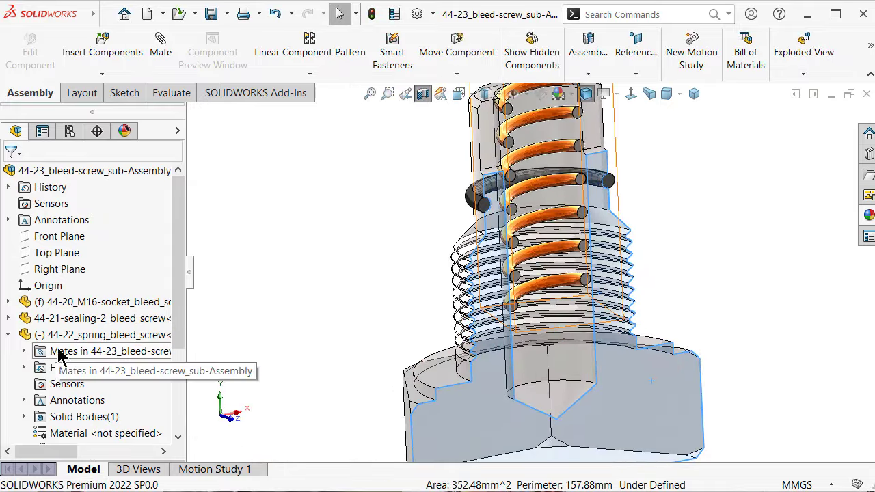
left_click(8, 334)
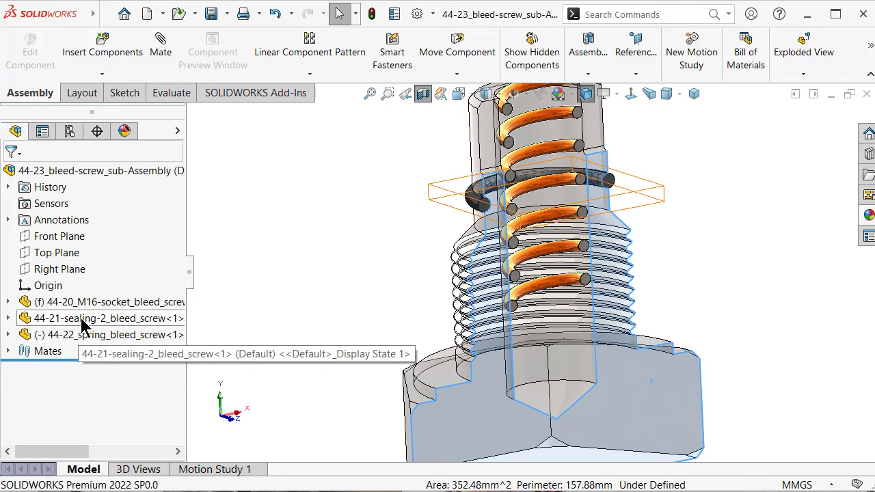
left_click(110, 302)
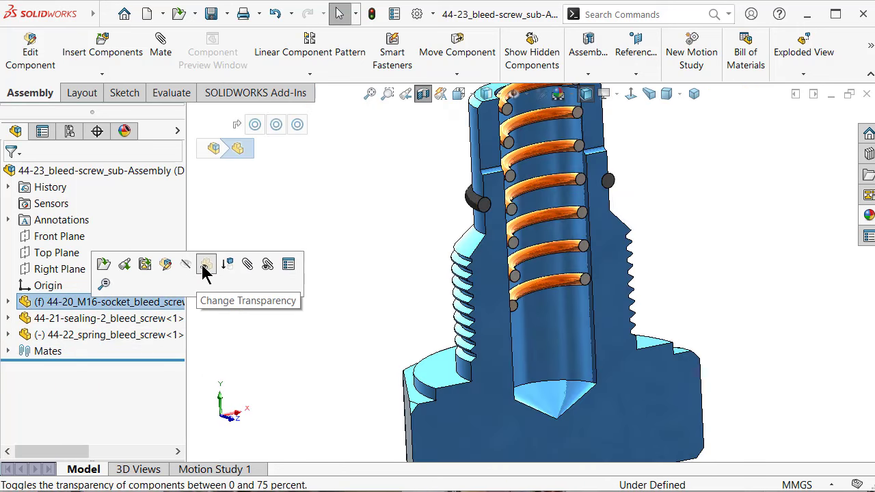
Toggle the socket's transparency and turn the view toward the bore's cone bottom
left_click(204, 266)
left_click(744, 213)
scroll(607, 314, "down", 3)
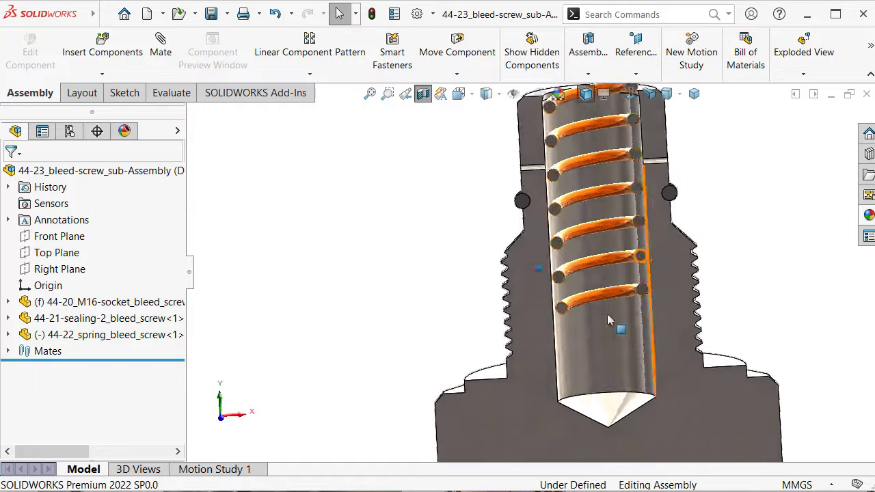
scroll(604, 335, "down", 3)
scroll(604, 340, "down", 2)
key("Up")
key("Up")
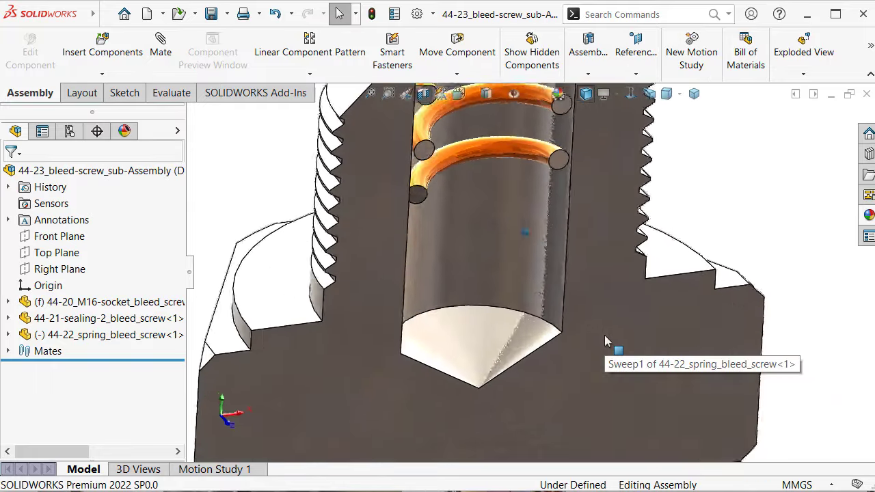
key("Up")
key("Down")
key("Down")
key("Down")
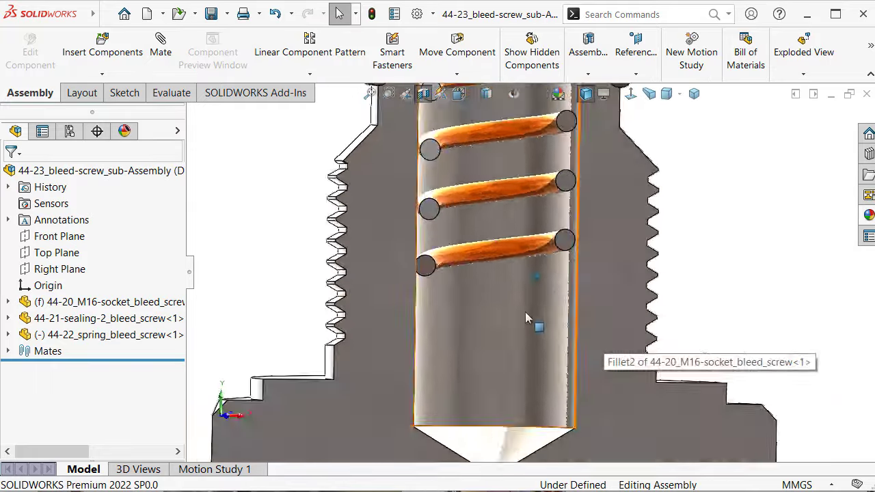
scroll(528, 319, "down", 2)
scroll(508, 388, "down", 2)
scroll(567, 433, "down", 2)
scroll(571, 440, "down", 2)
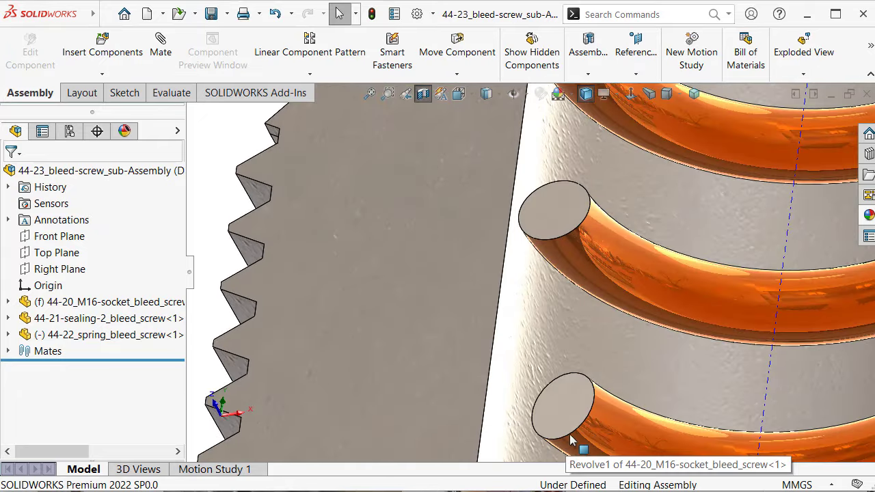
Tangent-mate the spring's end to the cone-shaped bottom of the socket bore
left_click(582, 430)
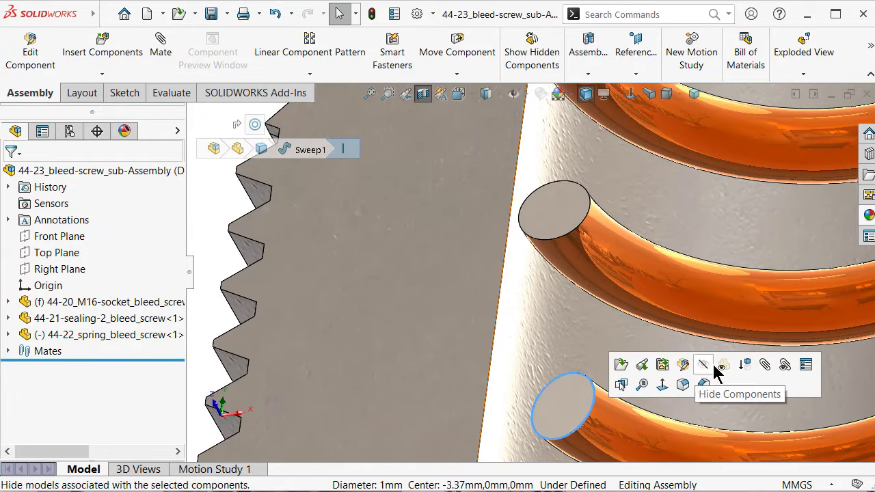
left_click(763, 370)
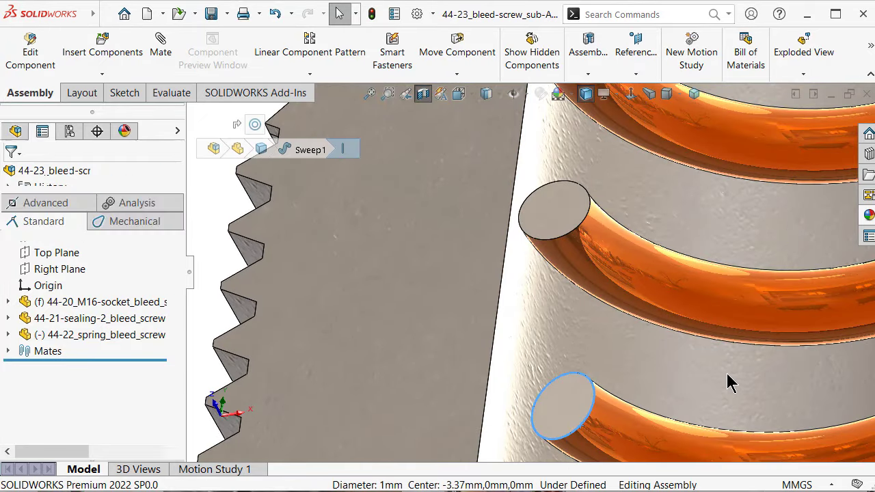
scroll(635, 370, "up", 3)
scroll(635, 370, "up", 3)
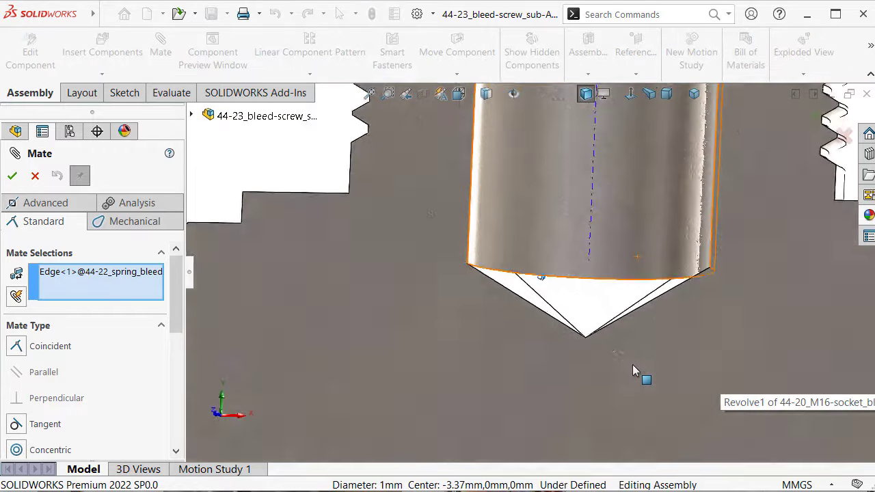
scroll(559, 223, "up", 2)
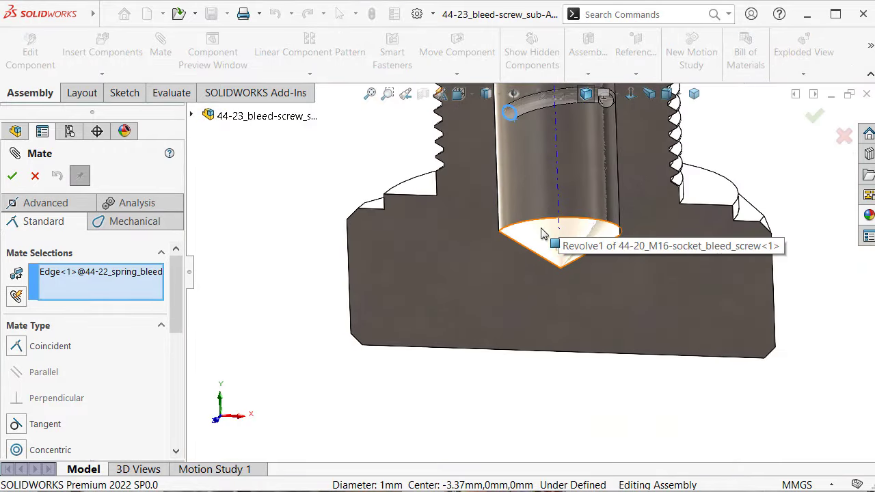
scroll(547, 244, "up", 1)
left_click(517, 260)
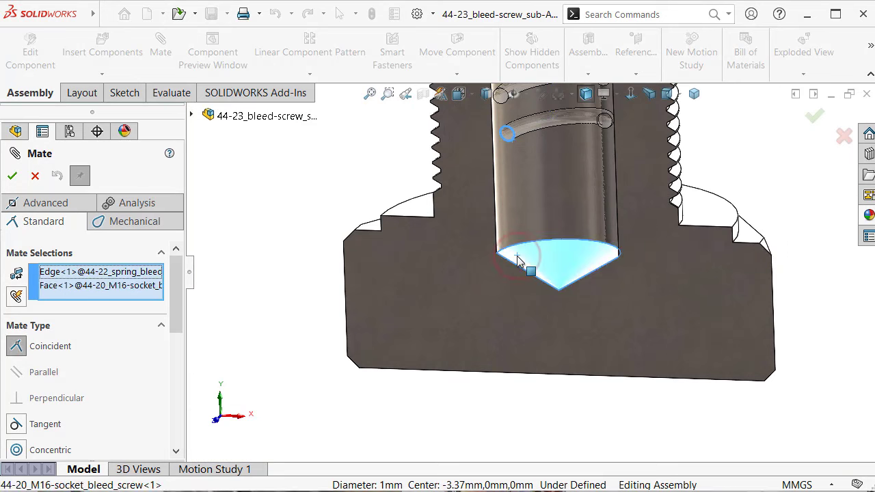
left_click(557, 238)
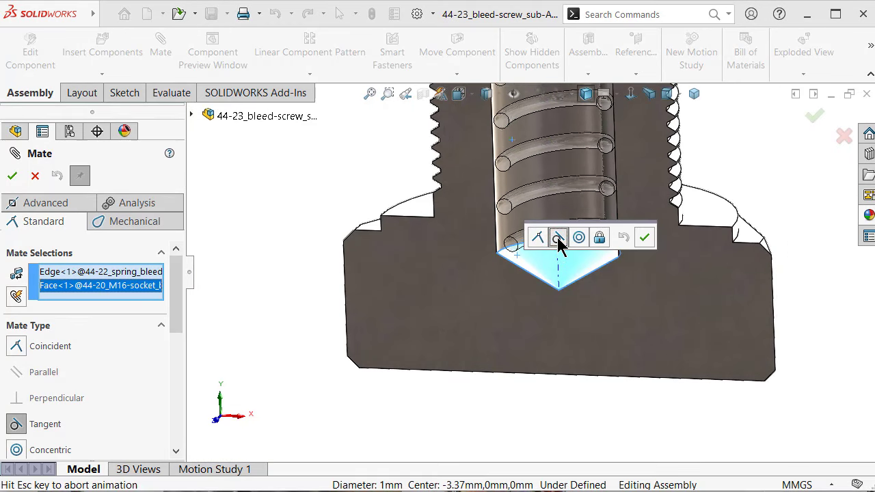
left_click(648, 240)
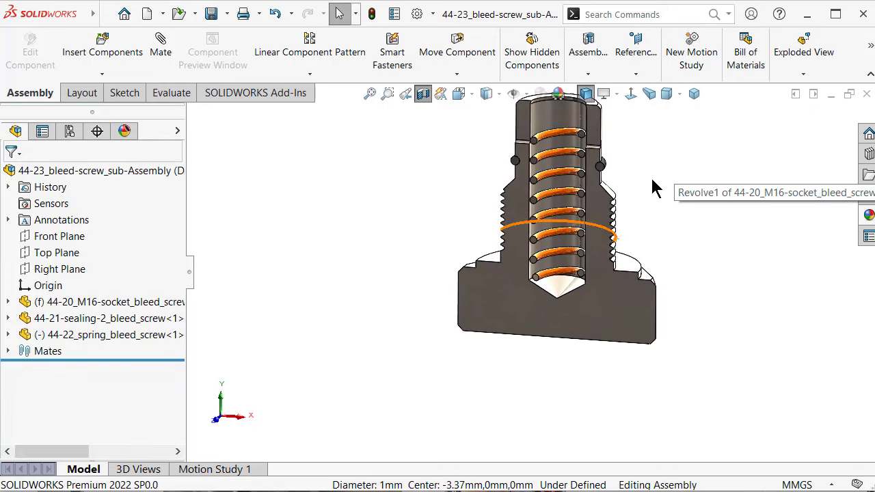
Re-section the assembly with Section by Component, excluding the spring so it stays whole
left_click(422, 95)
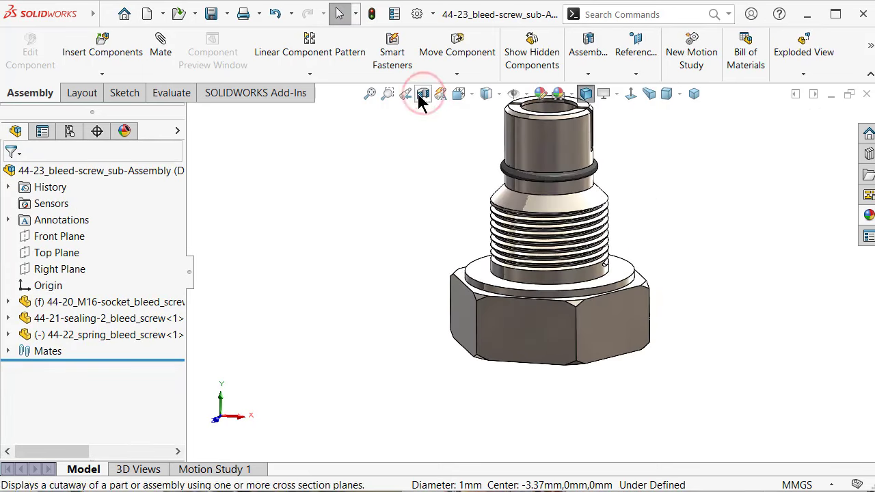
left_click(422, 95)
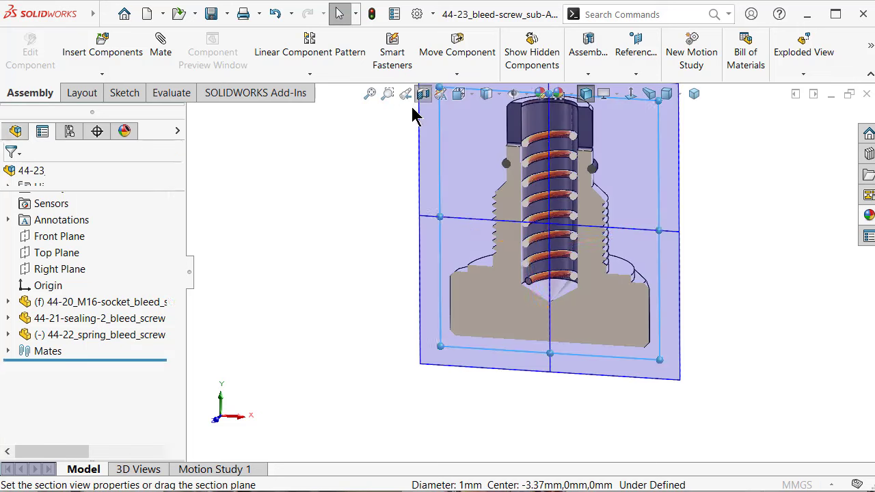
left_click_drag(181, 258, 181, 322)
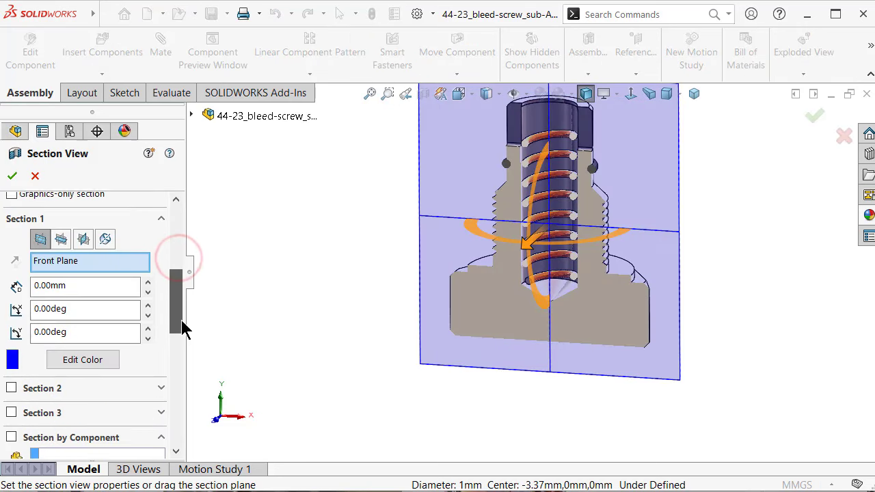
scroll(164, 334, "down", 2)
scroll(151, 333, "down", 2)
left_click(134, 335)
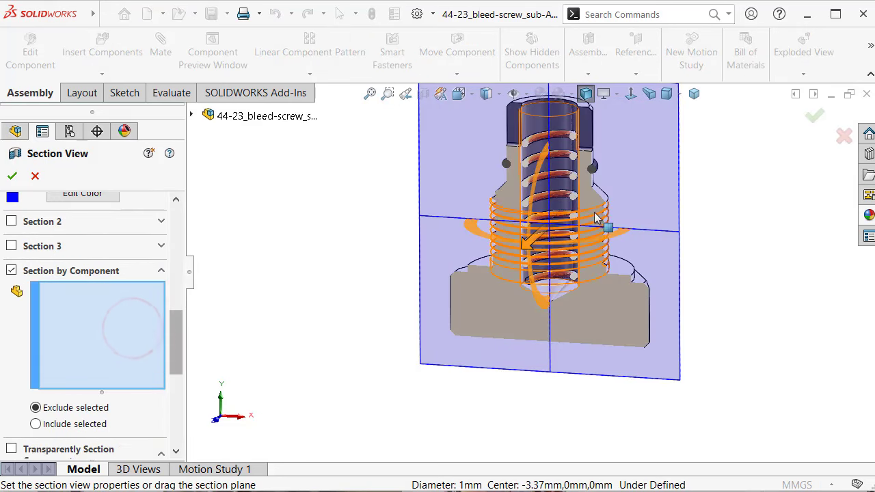
left_click(573, 181)
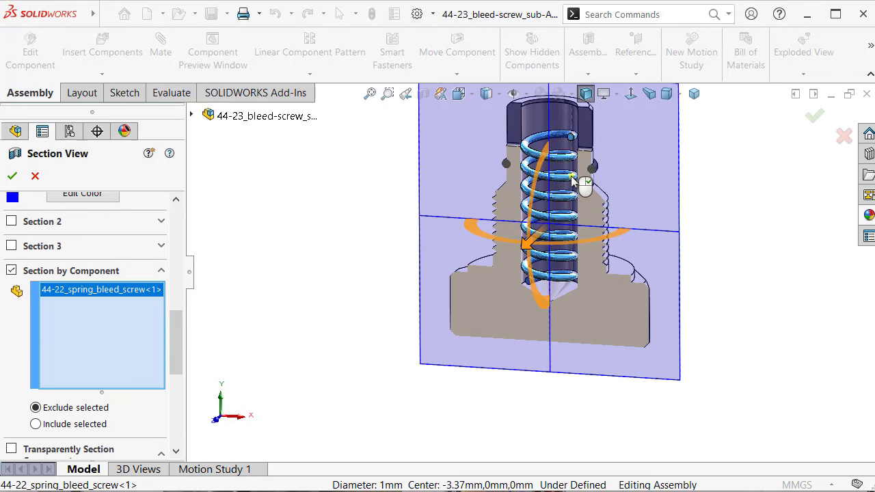
right_click(573, 179)
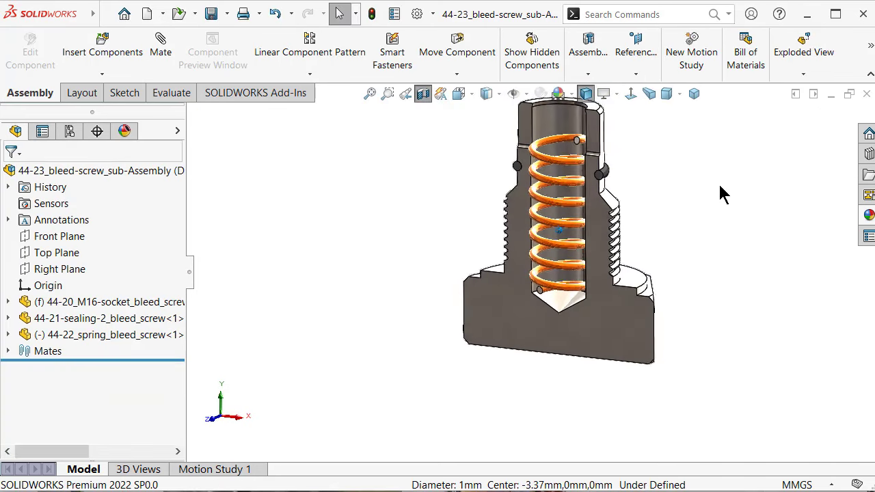
scroll(723, 194, "up", 2)
mouse_move(477, 188)
left_mouse_down()
mouse_move(428, 195)
mouse_move(489, 203)
left_mouse_up()
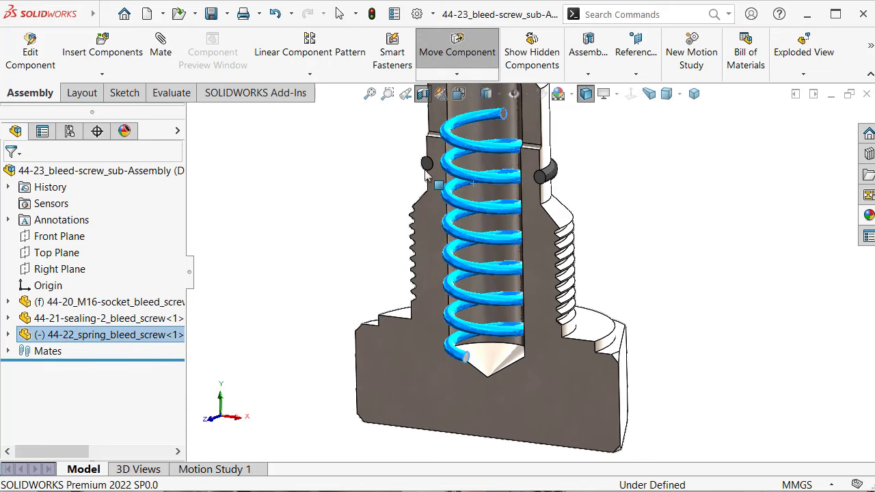
Release the turned spring and bring up Insert Components to list the open parts
left_click(330, 203)
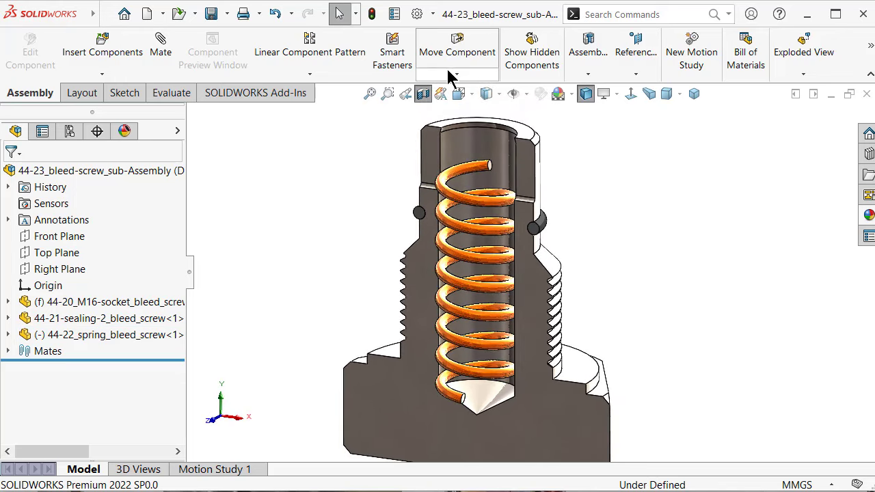
left_click(117, 55)
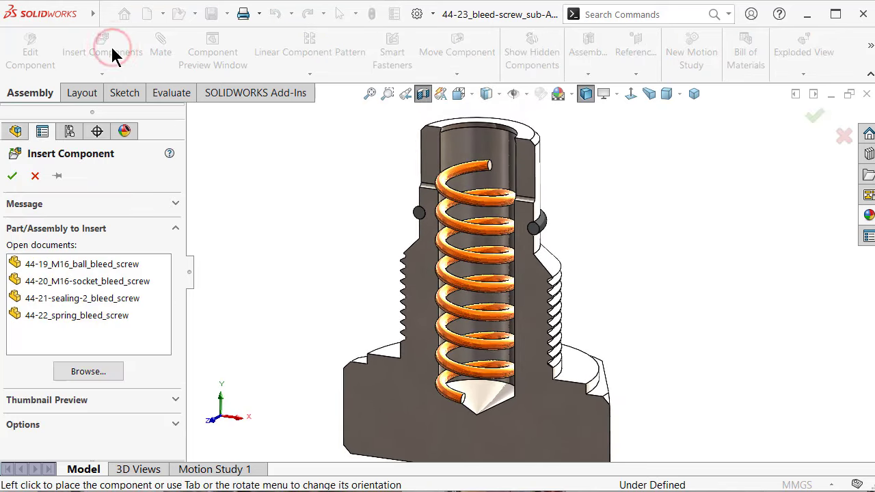
Insert the 44-19_M16_ball_bleed_screw part beside the socket
left_click(137, 265)
left_click(343, 184)
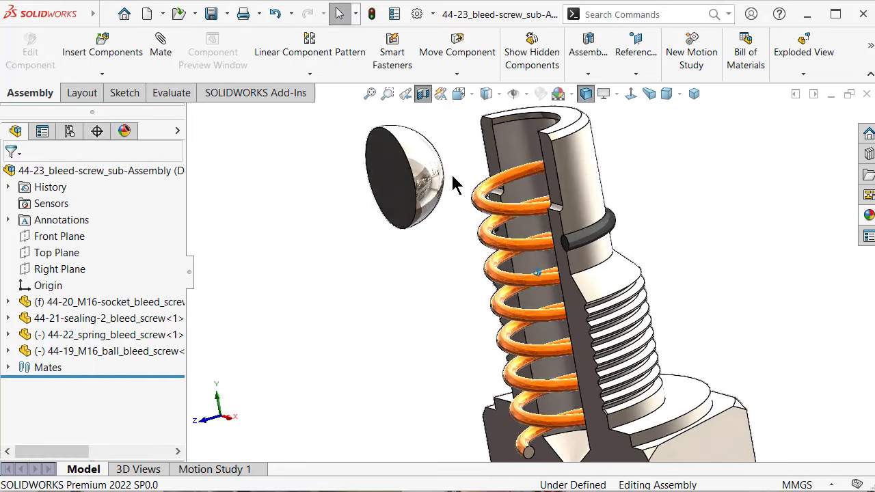
scroll(453, 184, "down", 3)
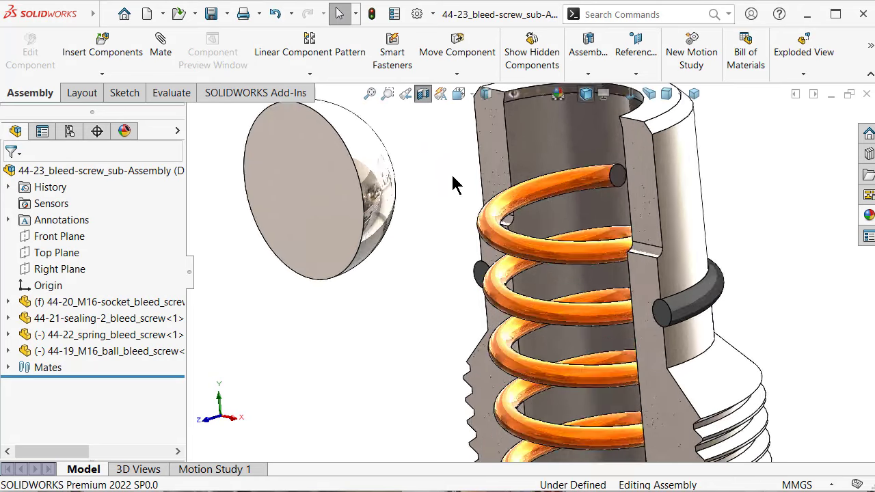
left_click(375, 232)
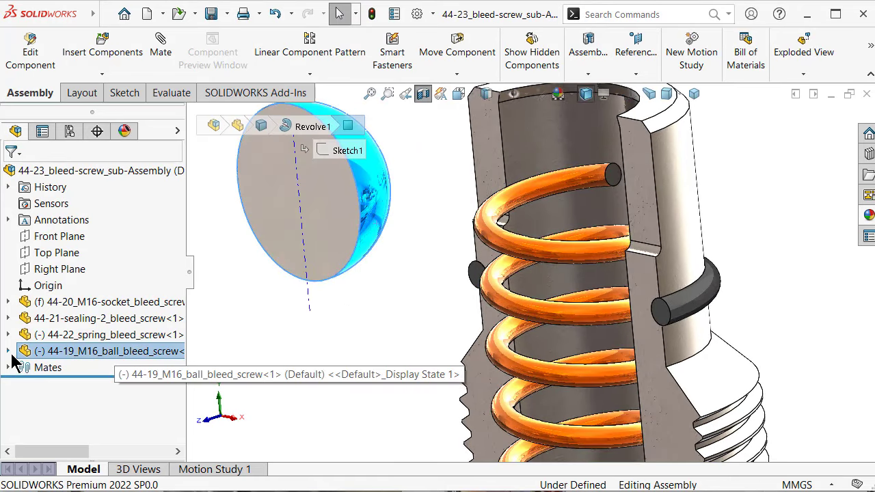
Show the ball's Sketch1 and mate its arc coincident to the socket bore face
left_click(9, 351)
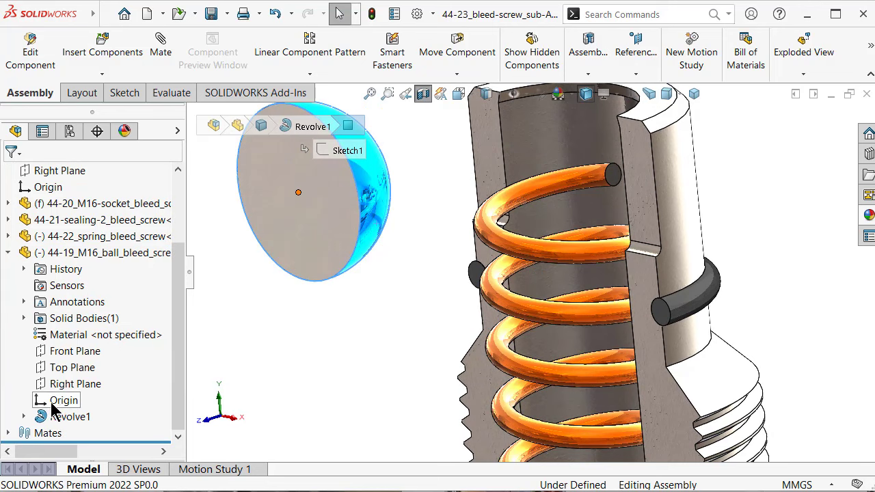
left_click(77, 434)
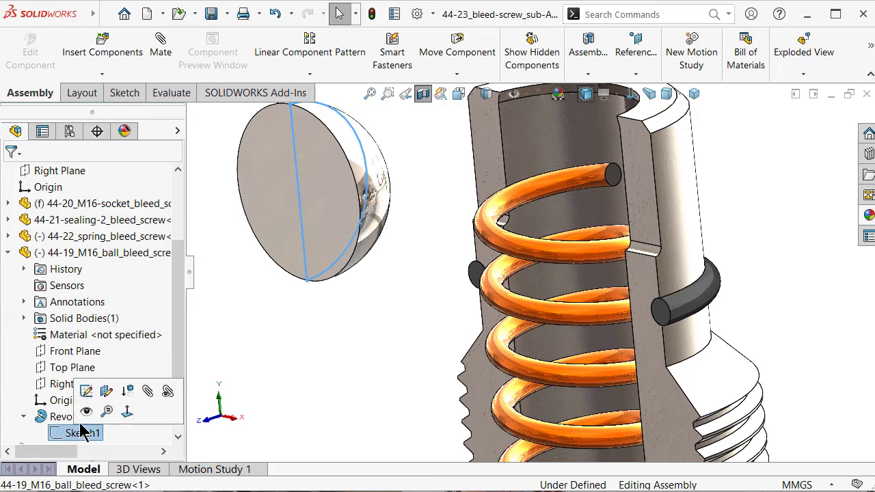
left_click(87, 414)
mouse_move(385, 301)
middle_mouse_down()
mouse_move(396, 249)
mouse_move(383, 250)
mouse_move(425, 255)
middle_mouse_up()
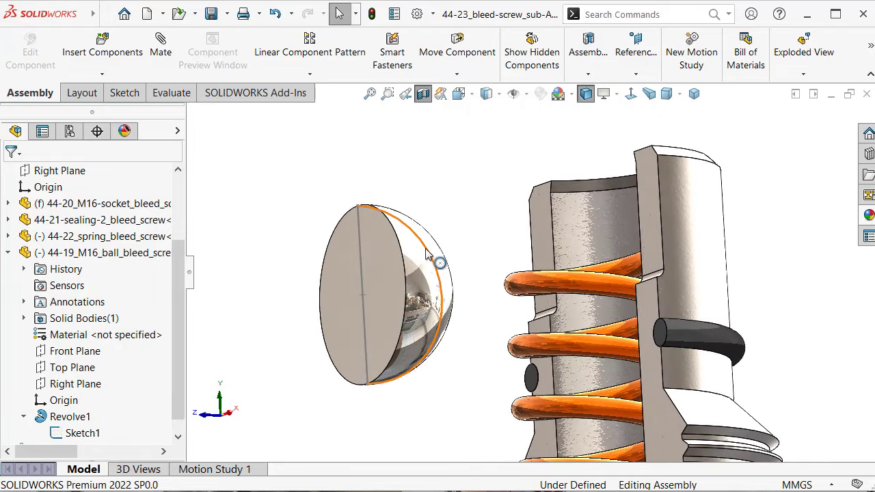
left_click(427, 251)
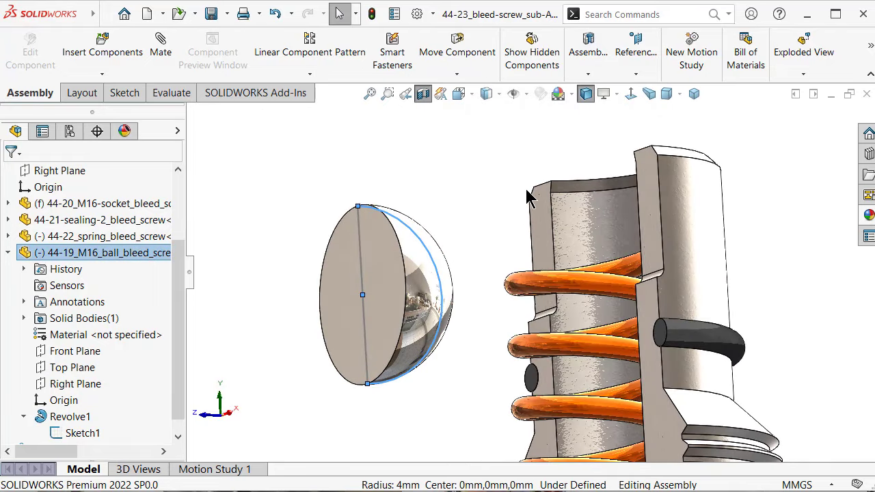
left_click(563, 197)
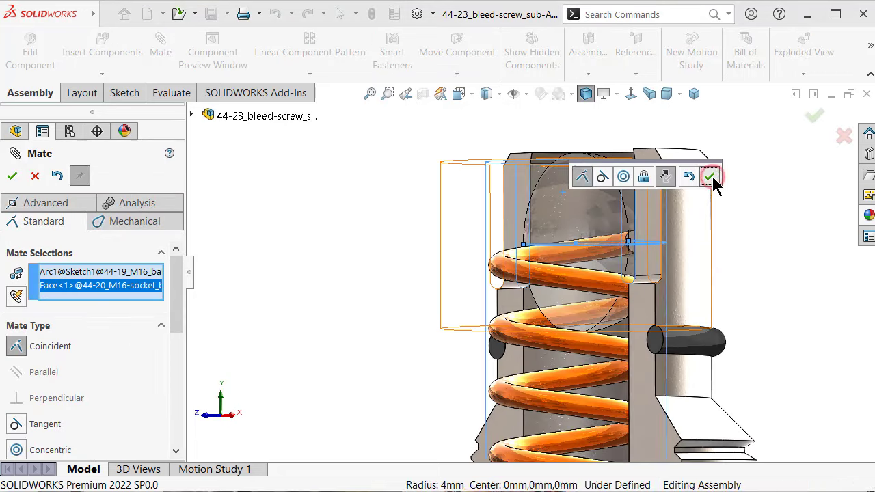
left_click(710, 177)
left_click(815, 116)
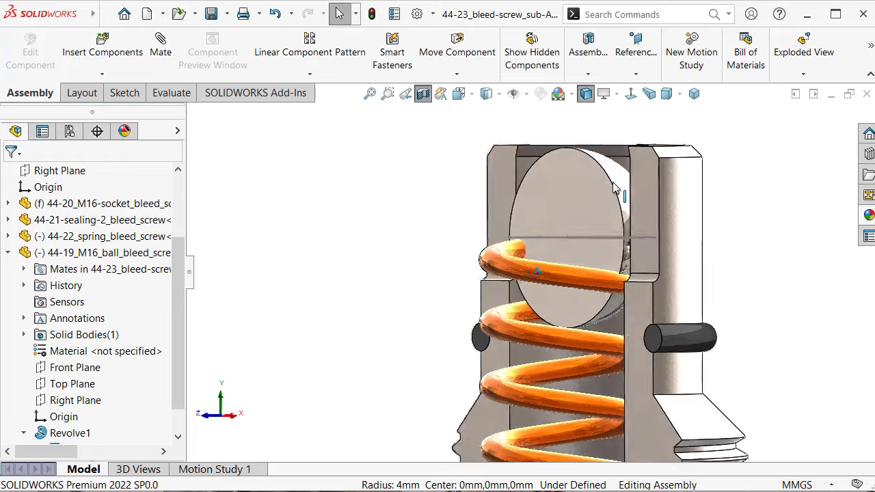
left_click(552, 282)
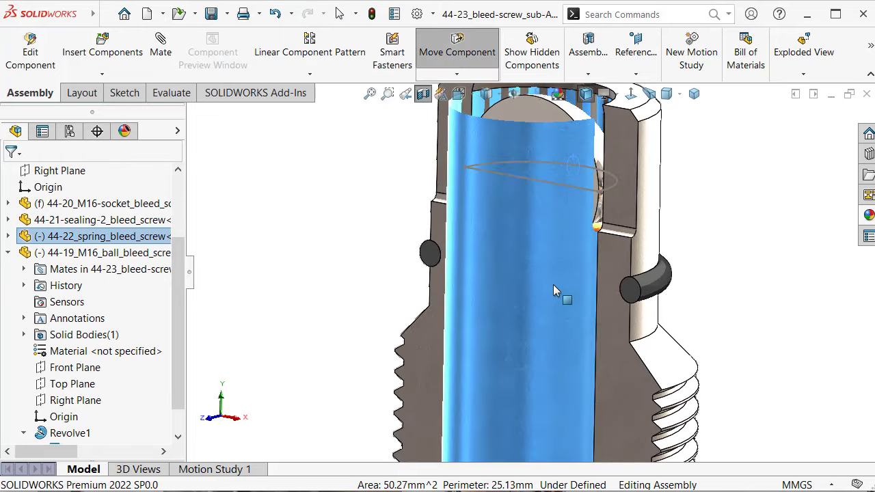
Drag the ball down into the socket bore
left_click(342, 251)
scroll(520, 195, "up", 2)
scroll(556, 188, "down", 2)
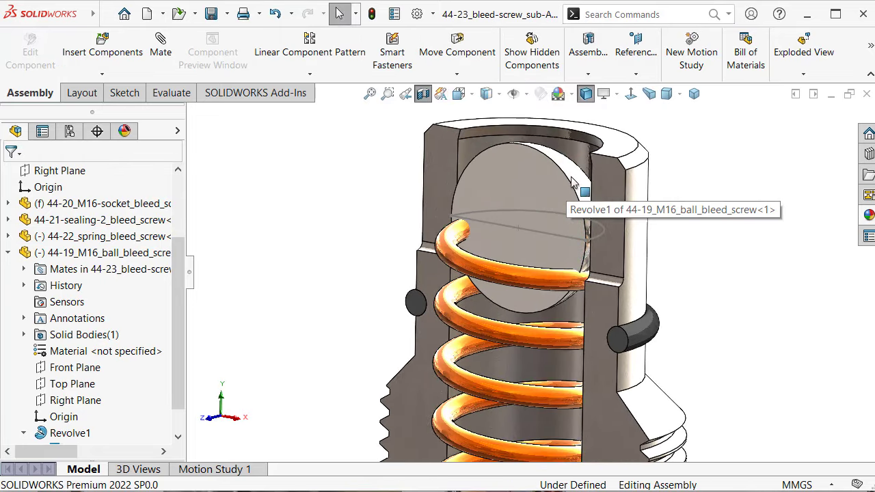
left_click(561, 207)
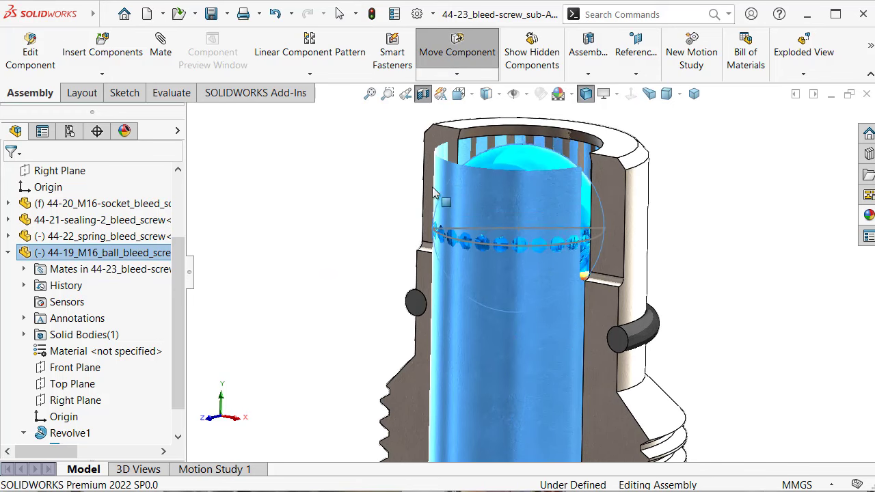
left_click_drag(537, 172, 295, 253)
left_click(296, 253)
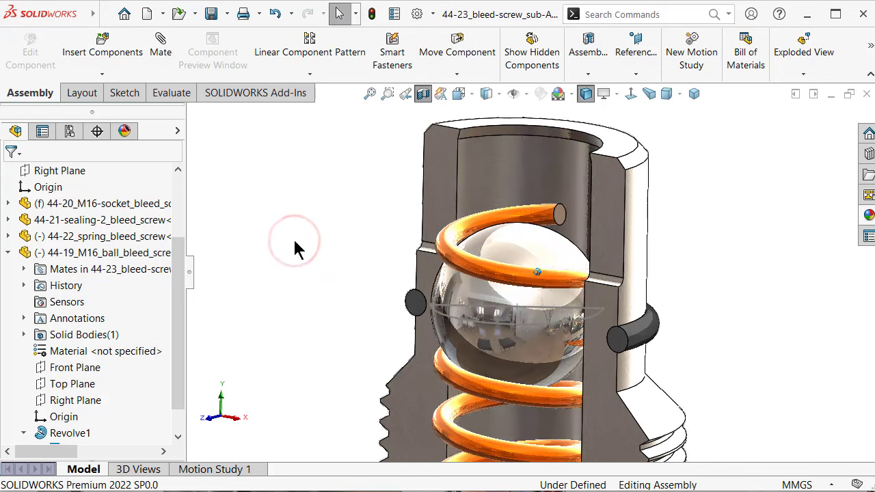
middle_click_drag(292, 248, 332, 254)
scroll(458, 196, "down", 2)
scroll(458, 196, "down", 2)
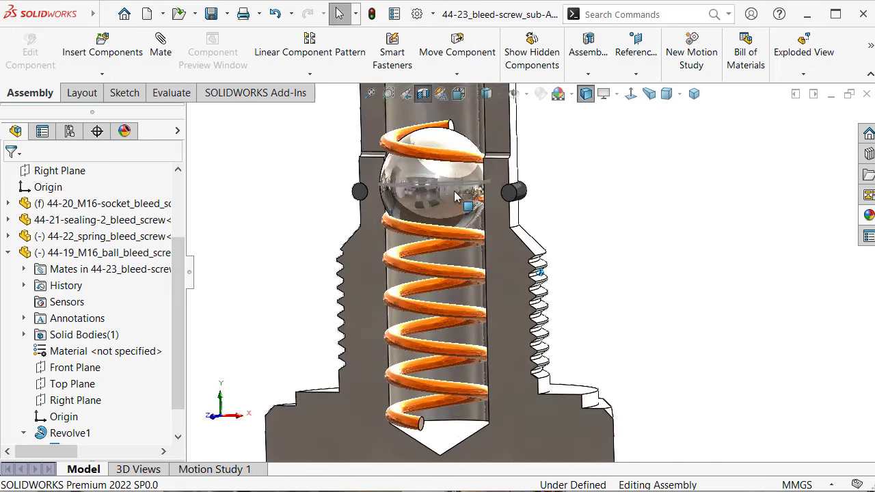
Raise the ball up to the socket mouth and turn the section view off
left_click(489, 171)
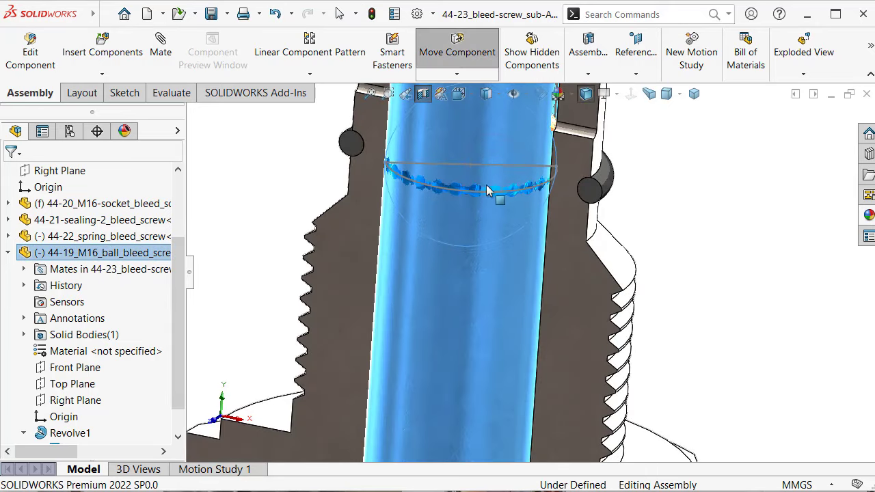
left_click(726, 177)
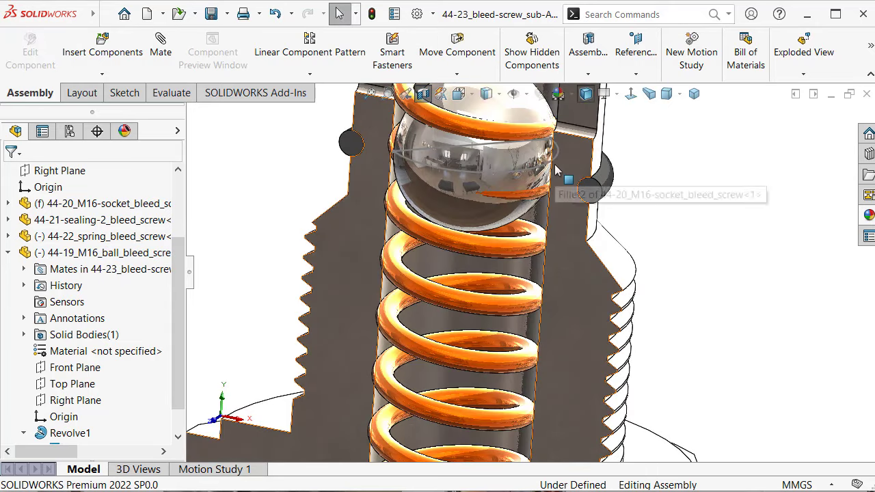
left_click(550, 167)
left_click(603, 130)
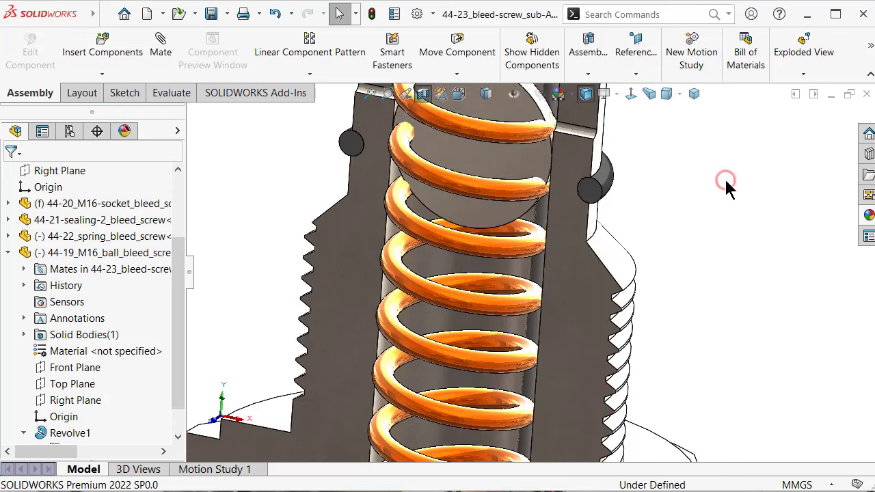
middle_click_drag(693, 191, 492, 171)
left_click(479, 159)
left_click_drag(476, 174, 465, 235)
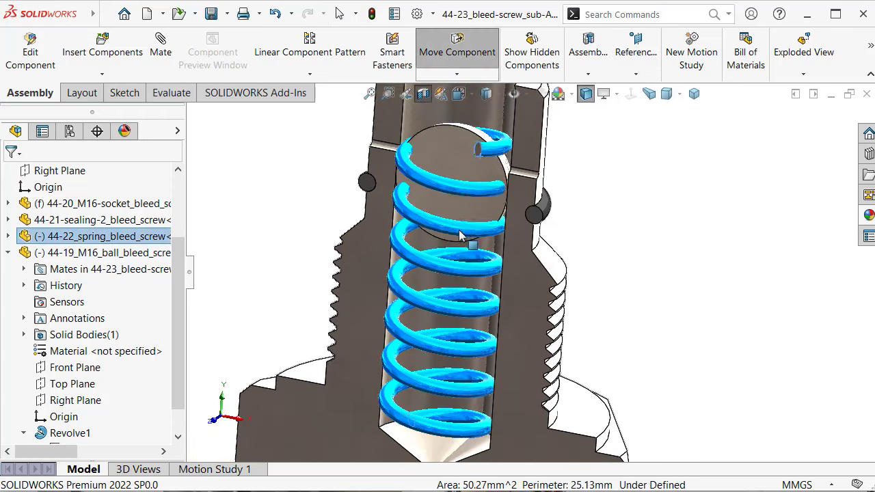
left_click_drag(475, 167, 483, 119)
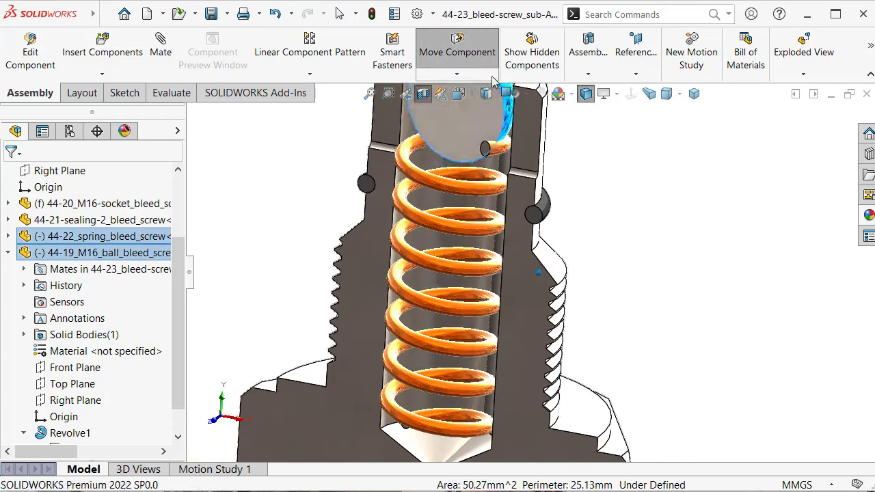
key("f")
left_click(424, 94)
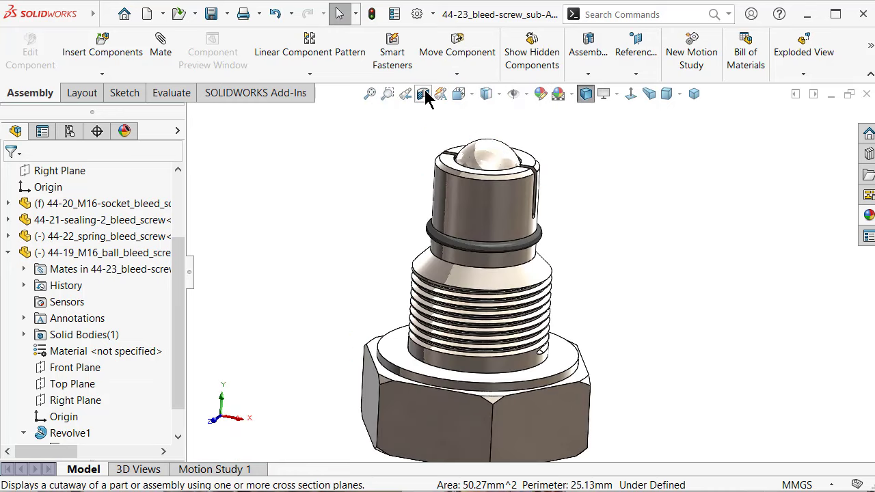
Reapply the section view using the Zonal method
left_click(423, 94)
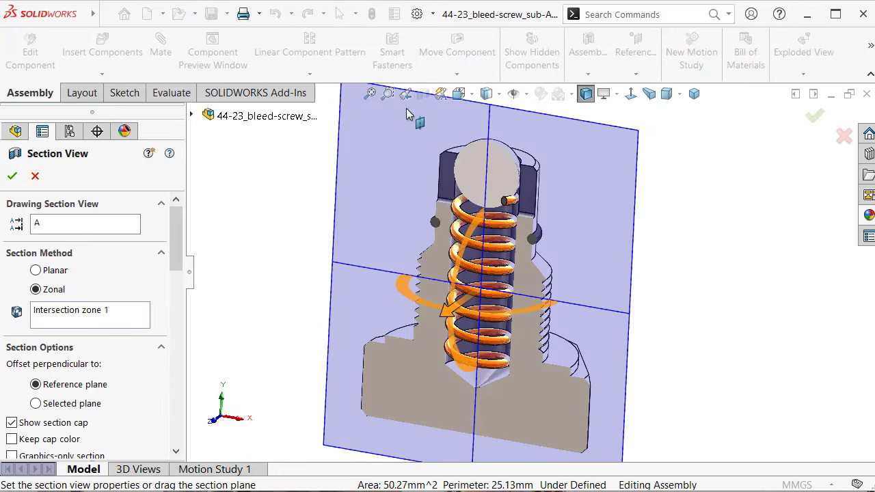
left_click_drag(176, 246, 175, 375)
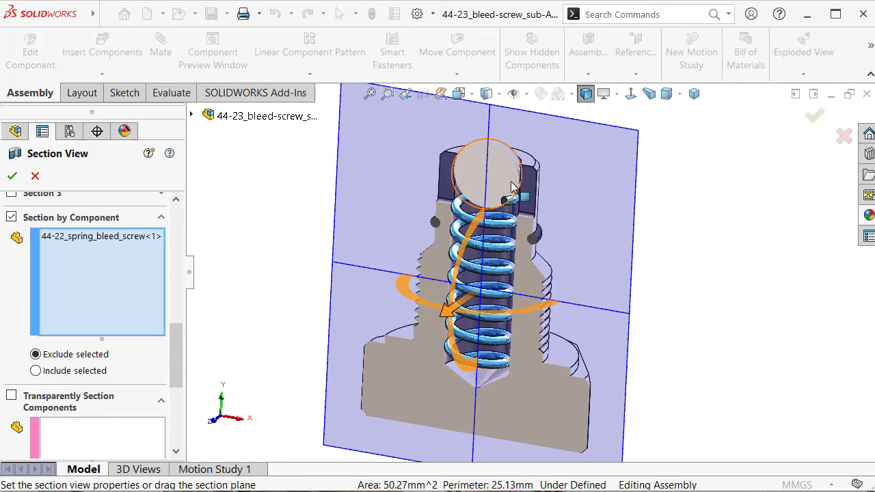
key("Return")
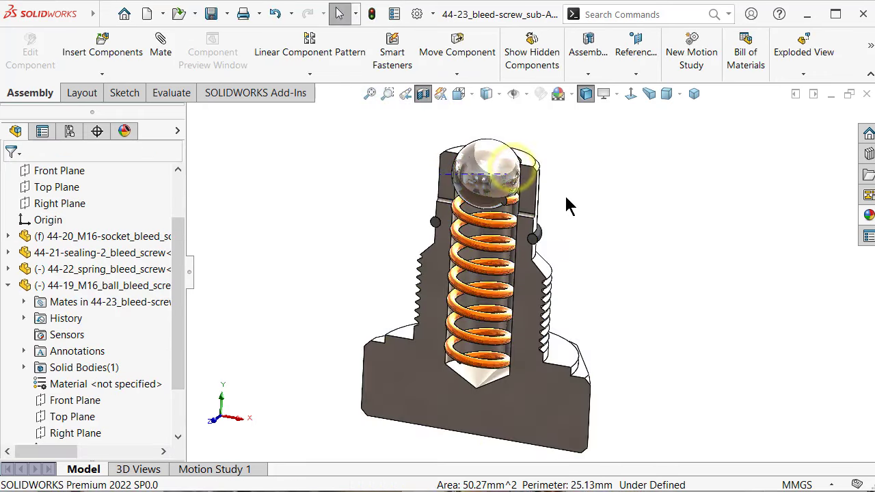
scroll(568, 201, "down", 3)
Nudge the ball slightly upward in the socket bore
left_click(452, 141)
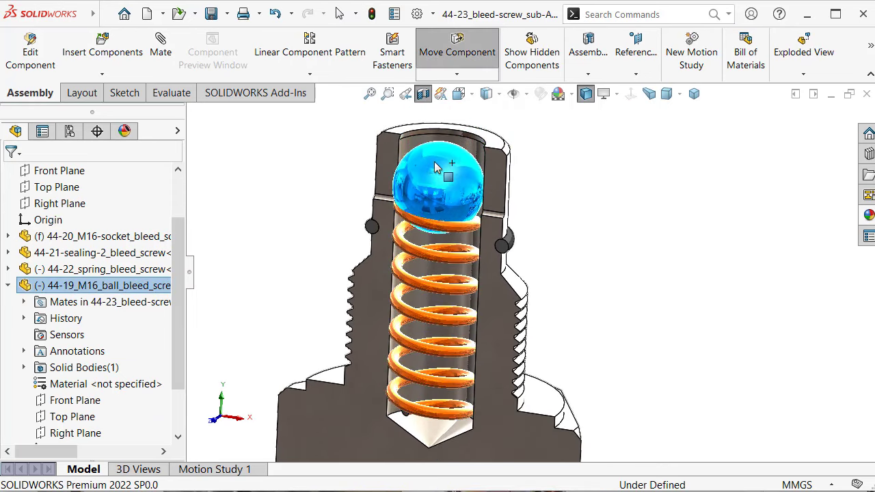
left_click(670, 215)
scroll(512, 289, "down", 2)
scroll(440, 167, "down", 3)
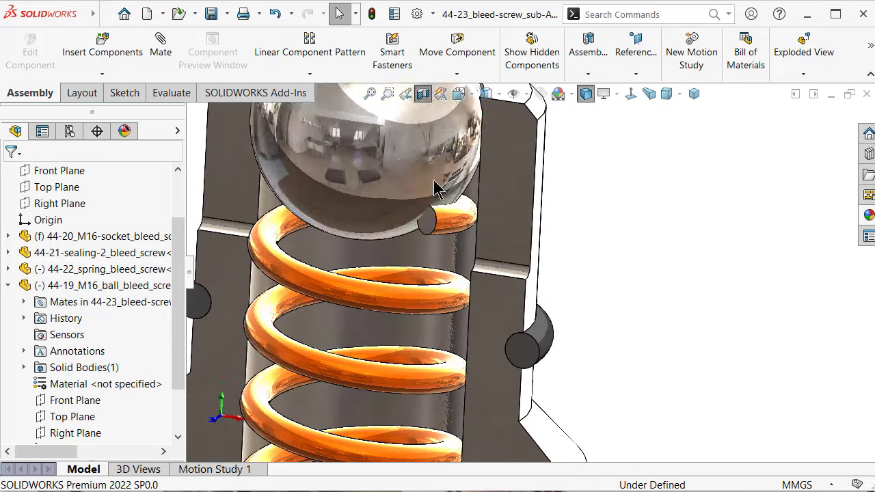
left_click(427, 172)
left_click_drag(427, 172, 427, 164)
scroll(437, 198, "down", 3)
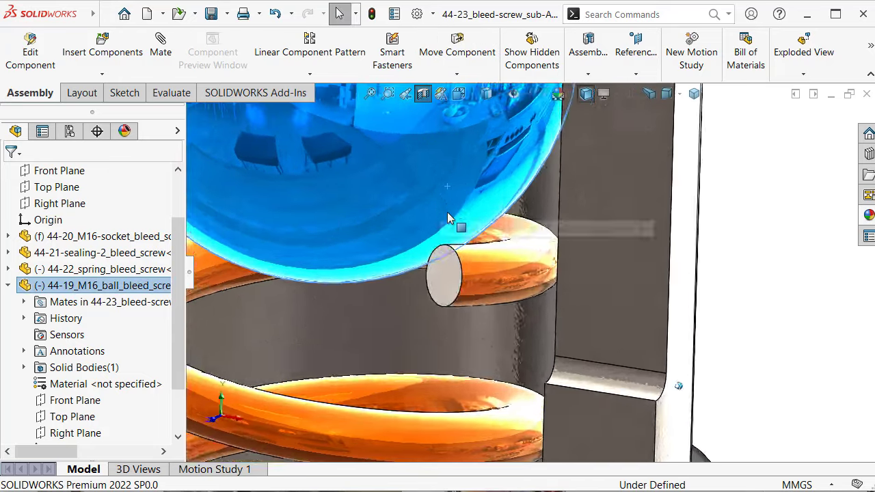
scroll(482, 234, "up", 2)
left_click(724, 206)
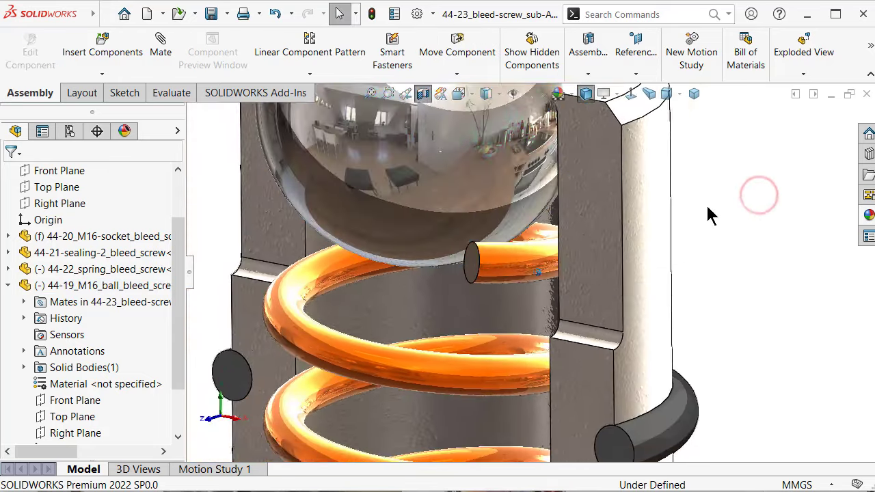
scroll(553, 205, "up", 1)
scroll(551, 201, "down", 2)
scroll(515, 177, "down", 2)
scroll(499, 205, "down", 2)
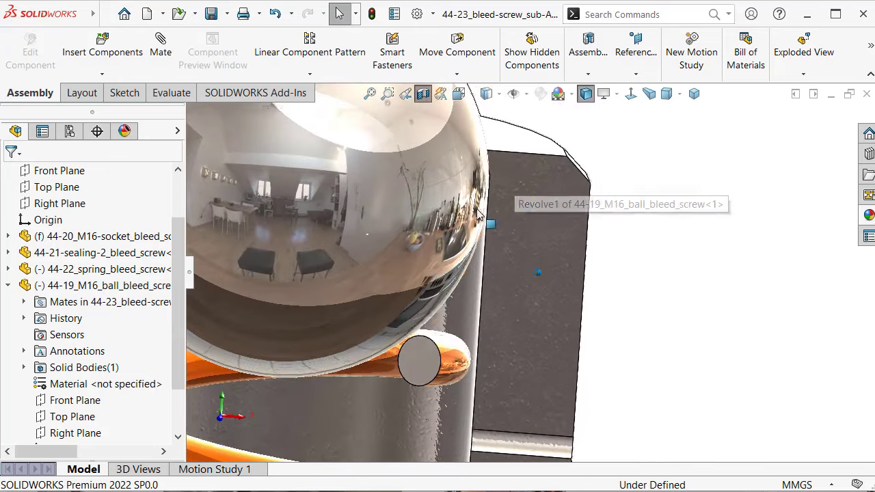
scroll(437, 239, "down", 2)
scroll(472, 270, "down", 1)
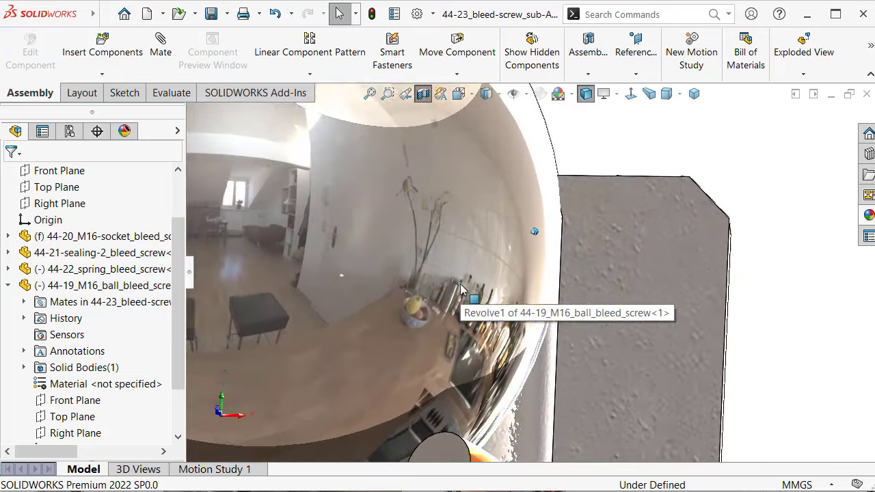
scroll(451, 287, "down", 2)
scroll(445, 291, "down", 1)
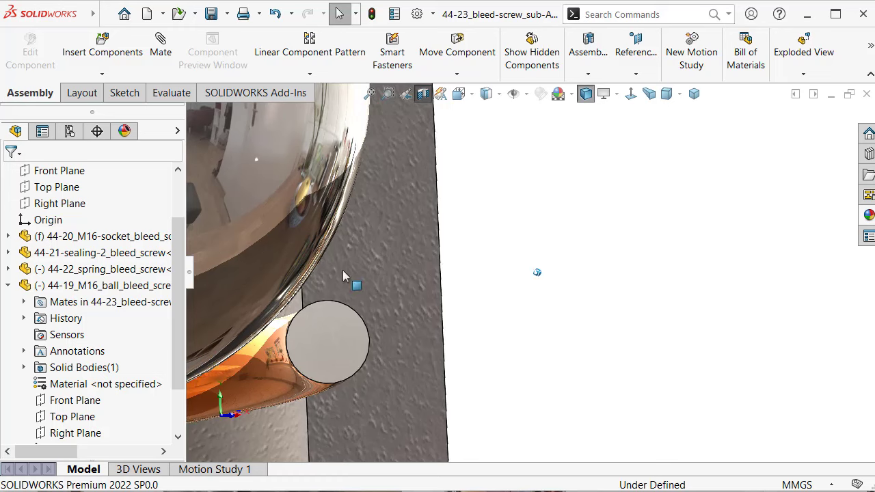
scroll(350, 257, "up", 2)
Shift the ball along the bore and select its spherical face
mouse_move(350, 260)
left_mouse_down()
mouse_move(331, 318)
mouse_move(297, 342)
left_mouse_up()
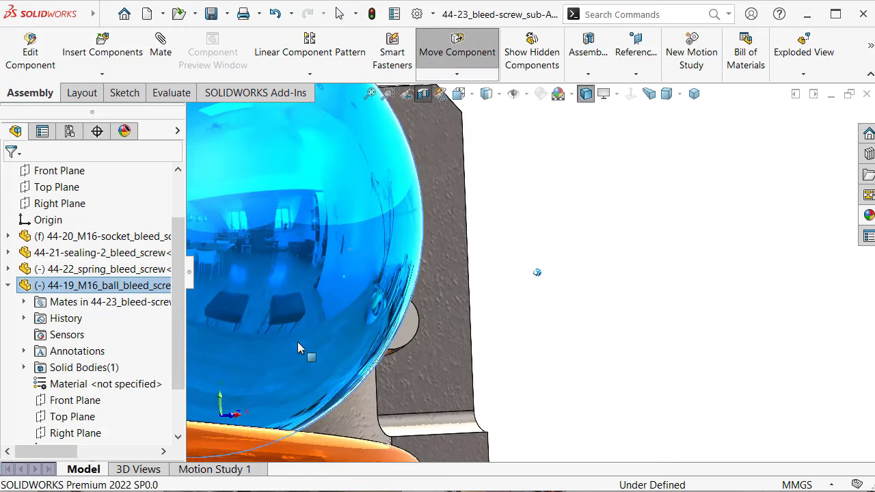
scroll(590, 277, "up", 2)
scroll(788, 260, "up", 2)
scroll(674, 209, "up", 1)
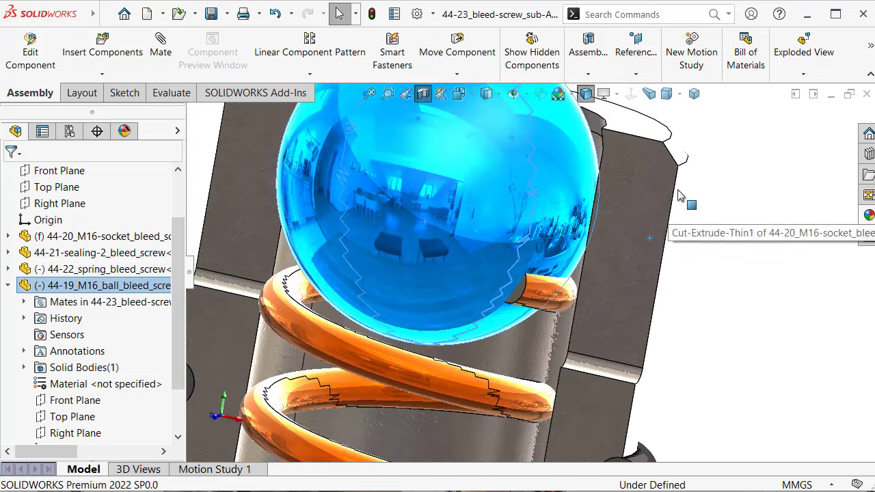
scroll(691, 191, "up", 3)
scroll(725, 170, "up", 1)
left_click(744, 159)
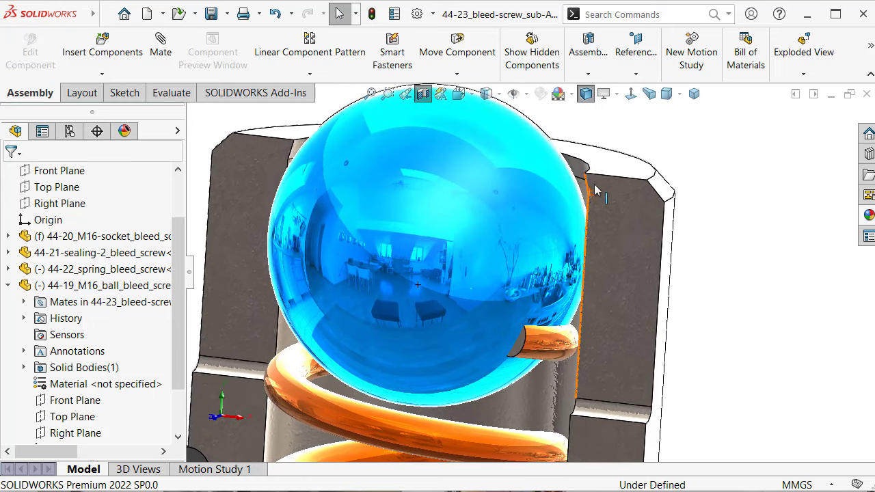
left_click(739, 156)
left_click(552, 190)
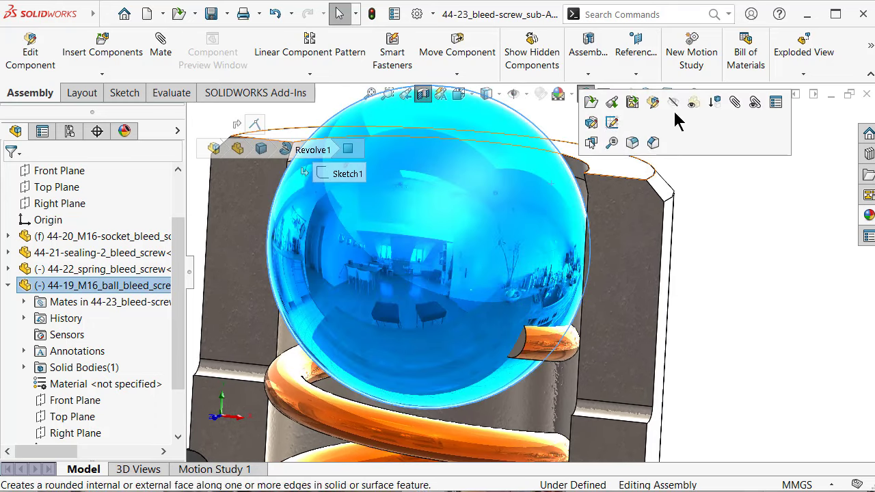
Tangent-mate the ball's spherical face to the socket's inner bore wall
left_click(734, 102)
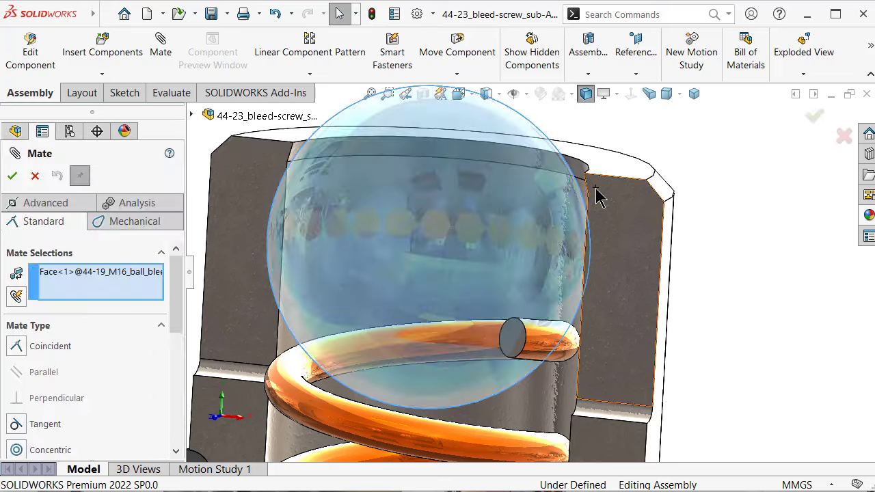
scroll(595, 198, "down", 5)
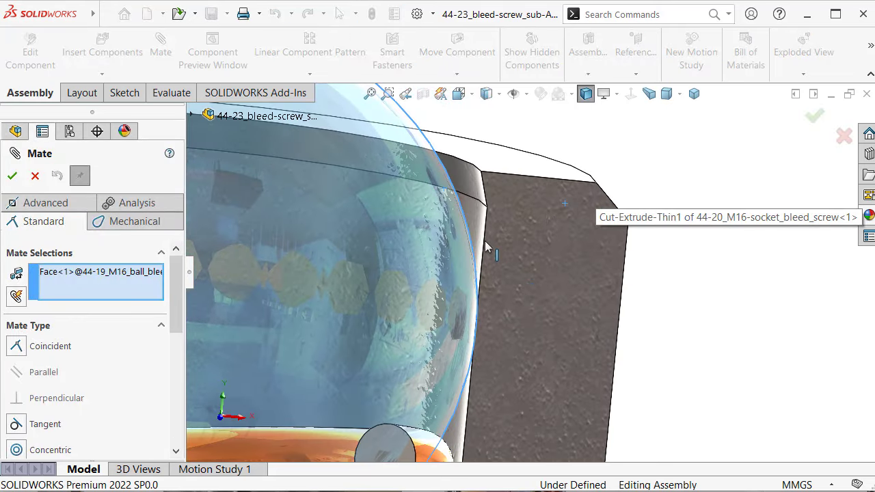
left_click(477, 187)
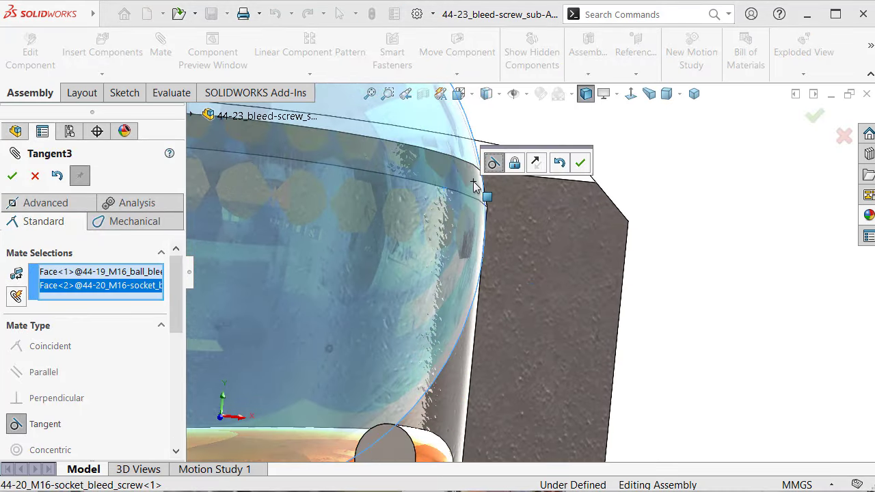
left_click(580, 163)
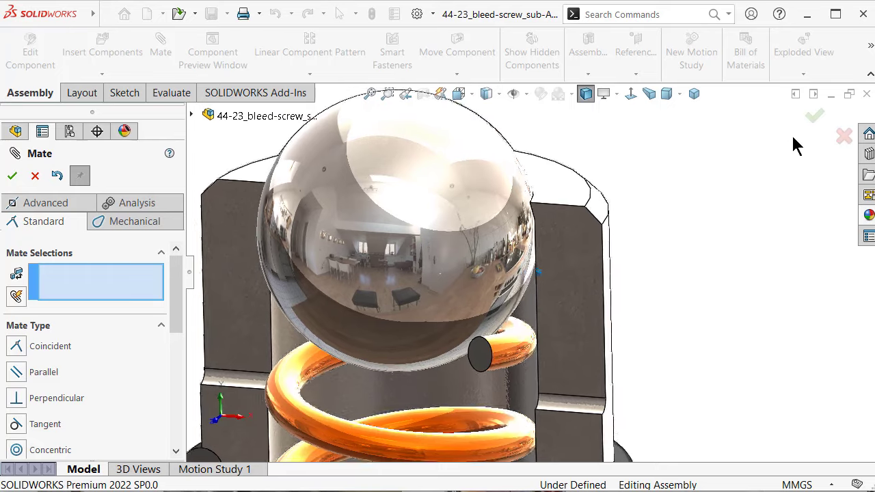
left_click(814, 116)
Square the view with Normal To, then switch to the isometric view
middle_click_drag(643, 229, 590, 264)
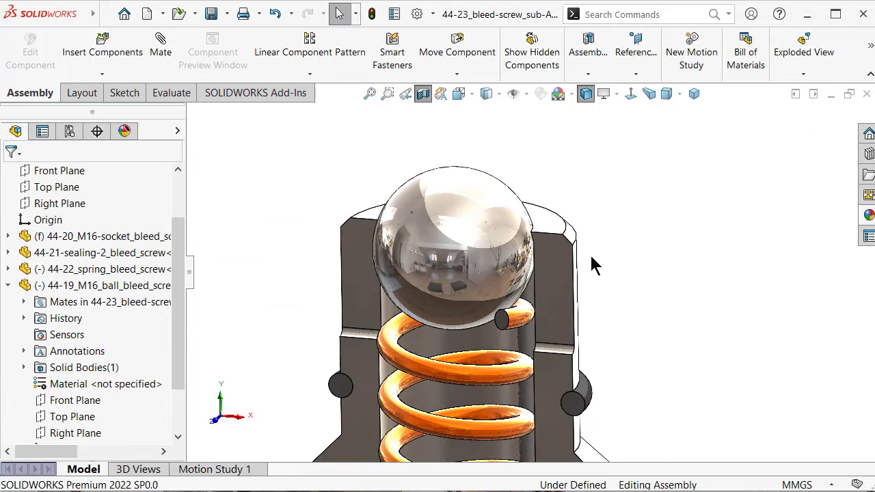
scroll(520, 315, "up", 2)
scroll(523, 321, "down", 1)
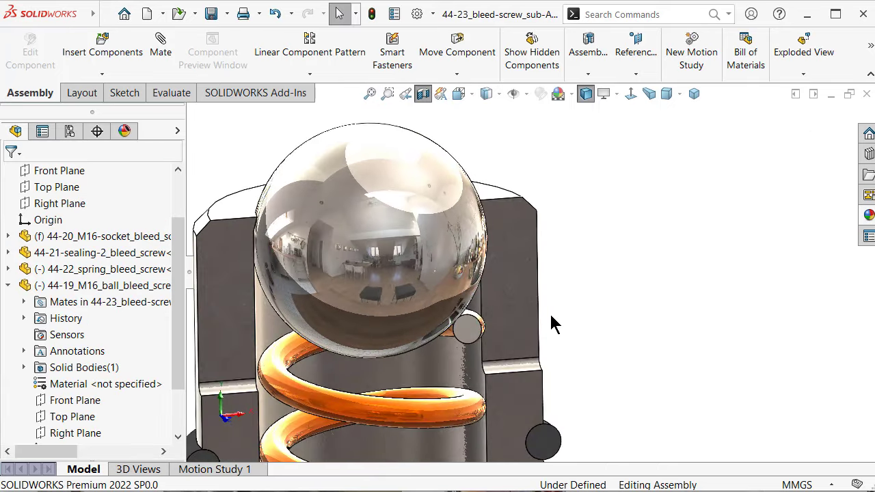
scroll(550, 322, "up", 1)
scroll(551, 322, "up", 1)
scroll(553, 323, "up", 1)
scroll(554, 324, "up", 1)
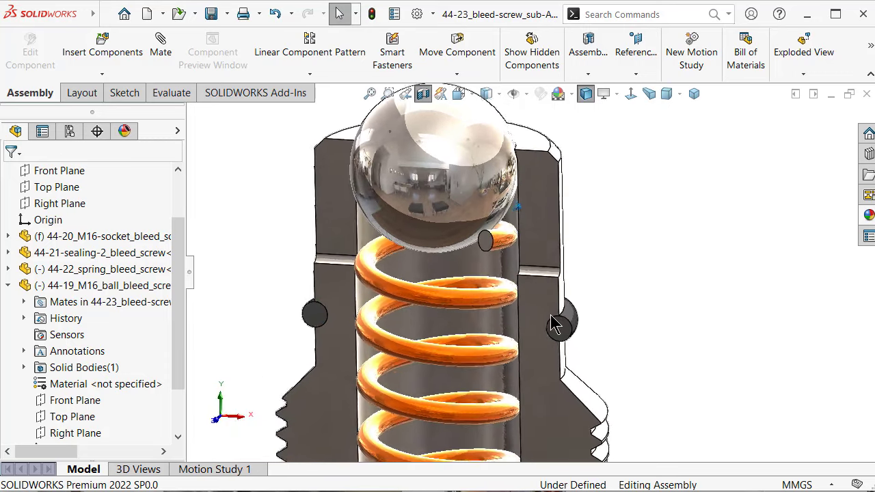
scroll(554, 323, "up", 1)
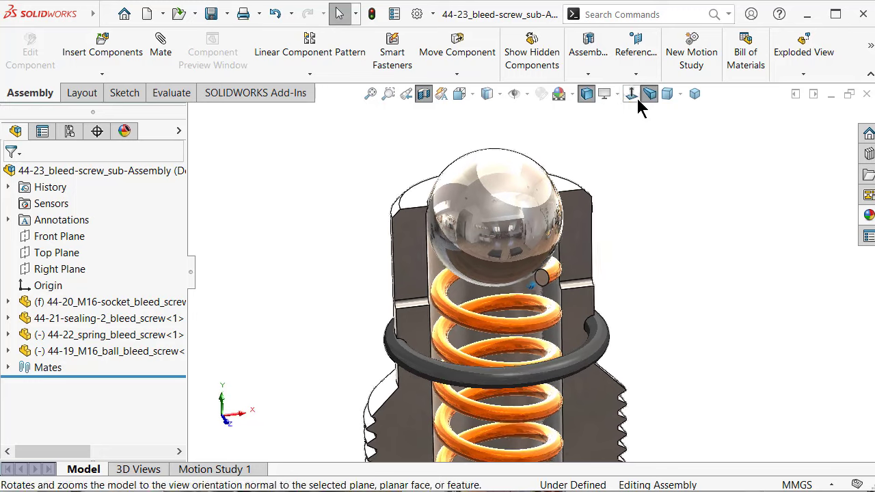
left_click(633, 95)
scroll(582, 311, "up", 2)
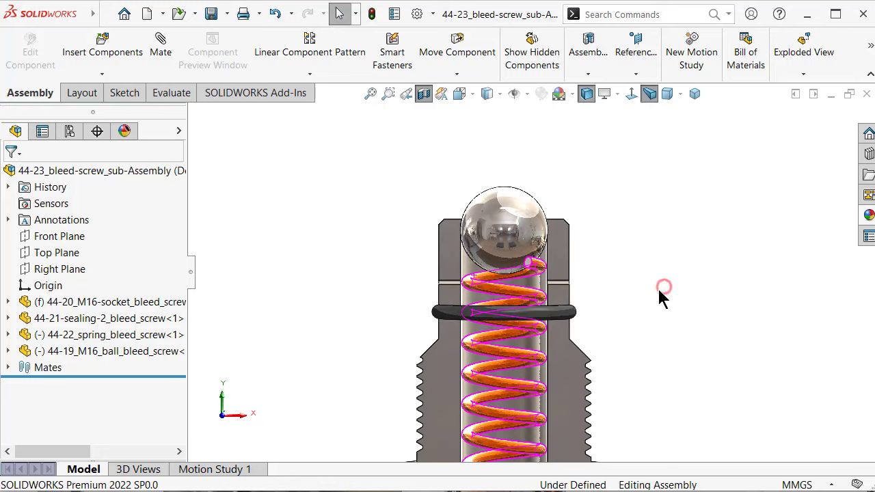
scroll(529, 236, "down", 2)
left_click(472, 276)
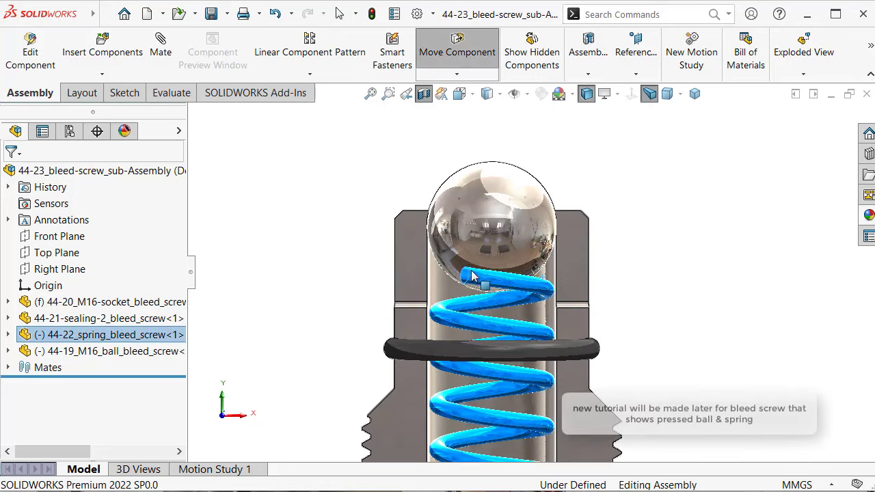
key("ctrl+7")
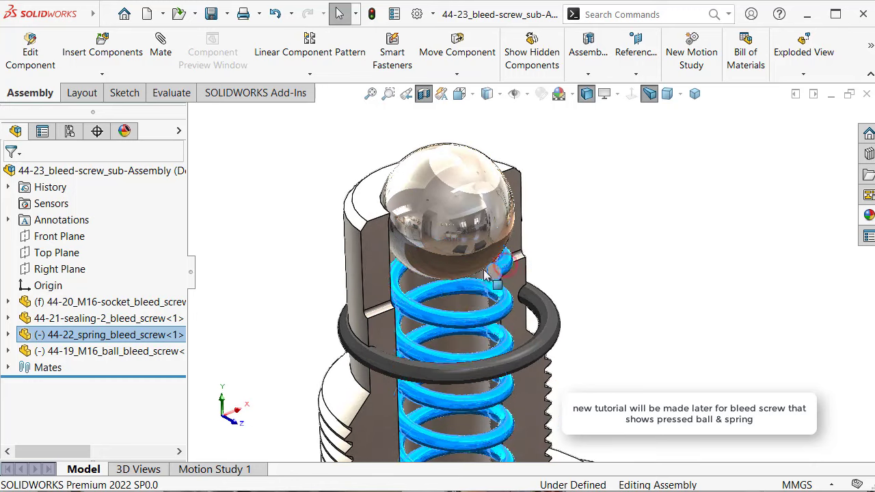
Show the section straight from the front and hide the FeatureManager tree
left_click(467, 234)
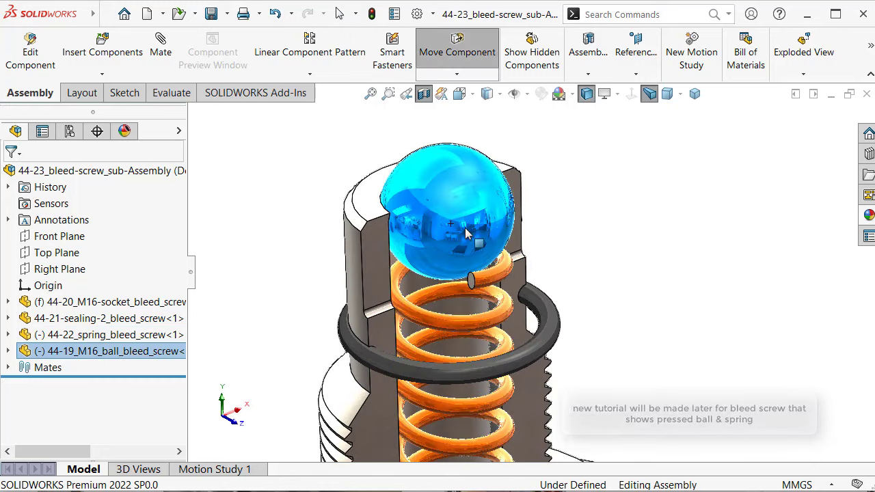
left_click(685, 230)
middle_click_drag(685, 230, 534, 338)
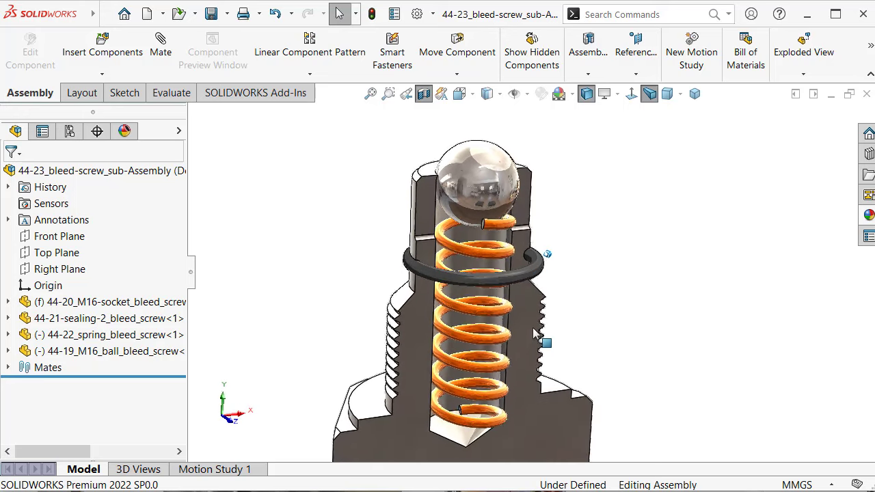
left_click(631, 94)
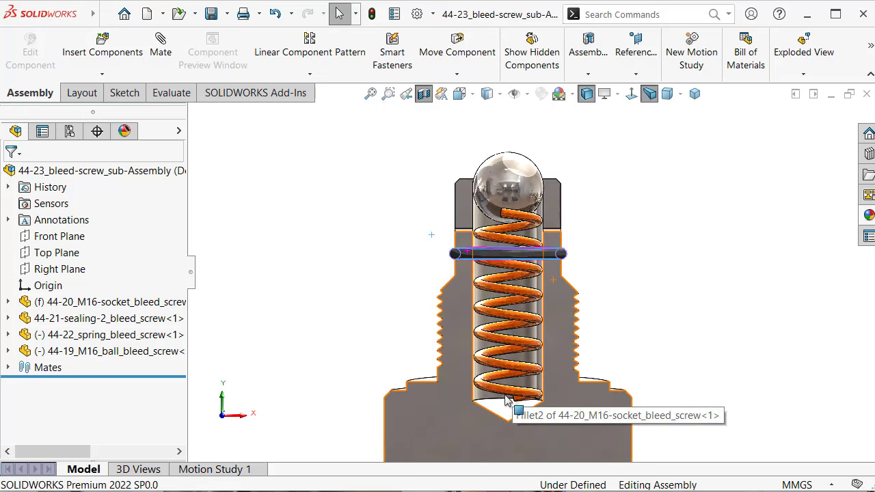
scroll(507, 400, "down", 2)
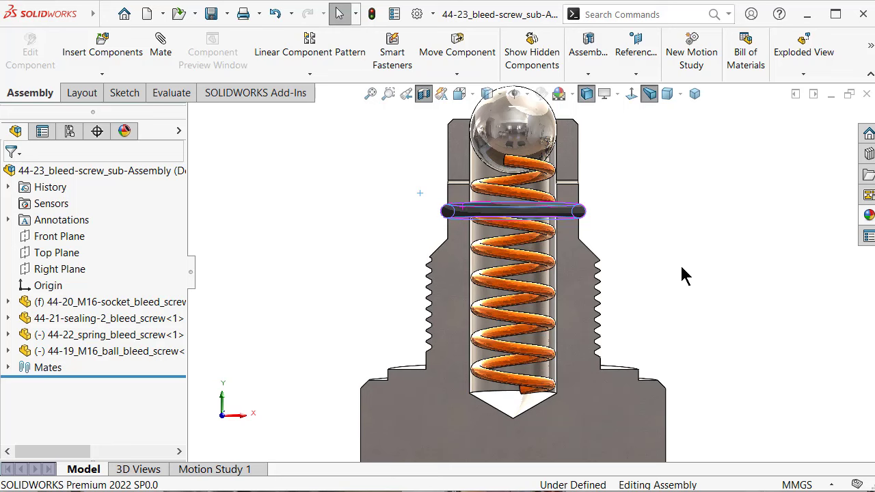
scroll(543, 263, "up", 1)
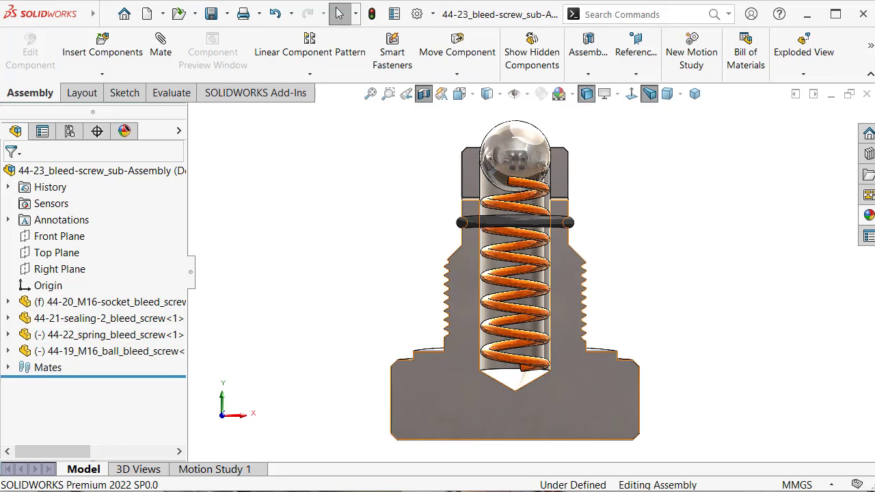
key("F9")
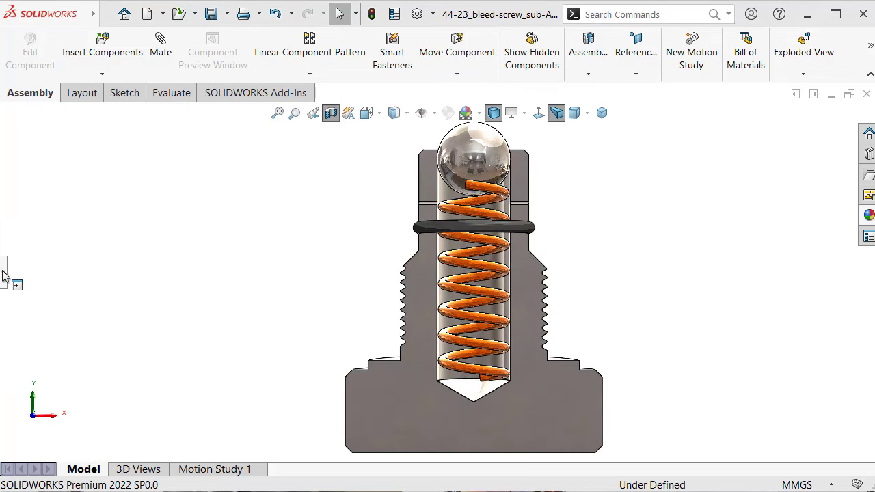
Show the uncut screw in Isometric view with Section View off and the socket made transparent
left_click(601, 113)
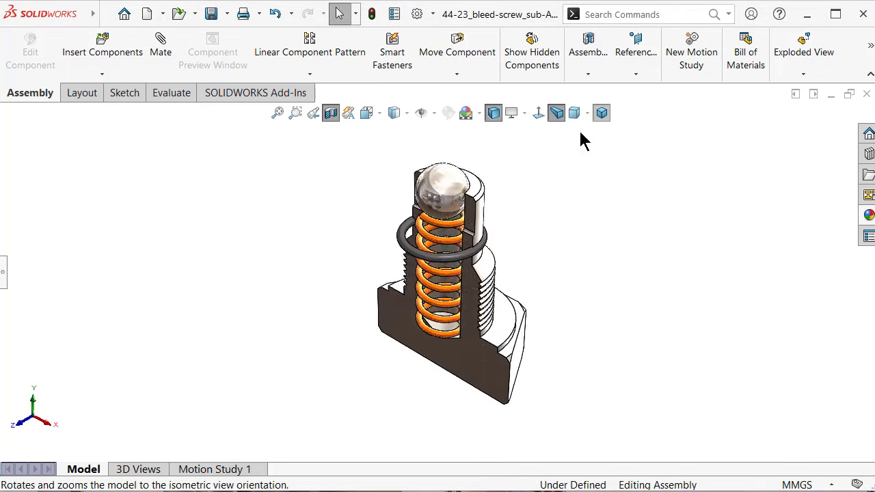
left_click(331, 113)
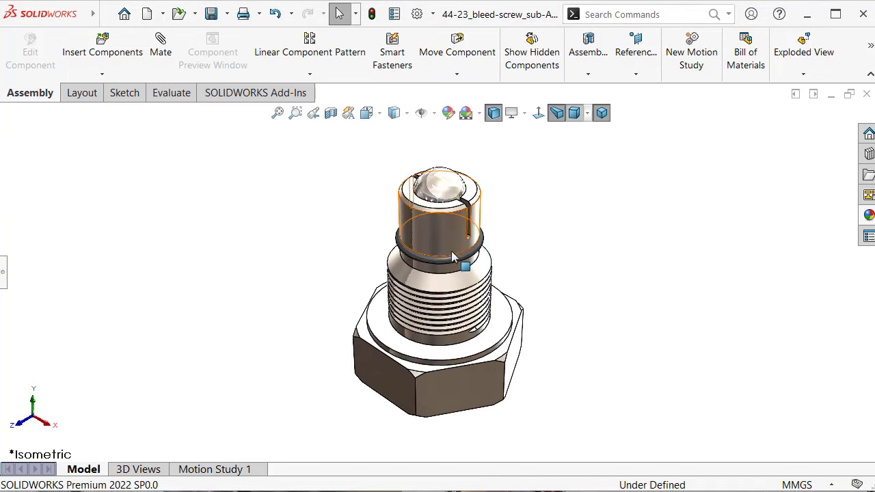
scroll(451, 246, "down", 2)
left_click(449, 227)
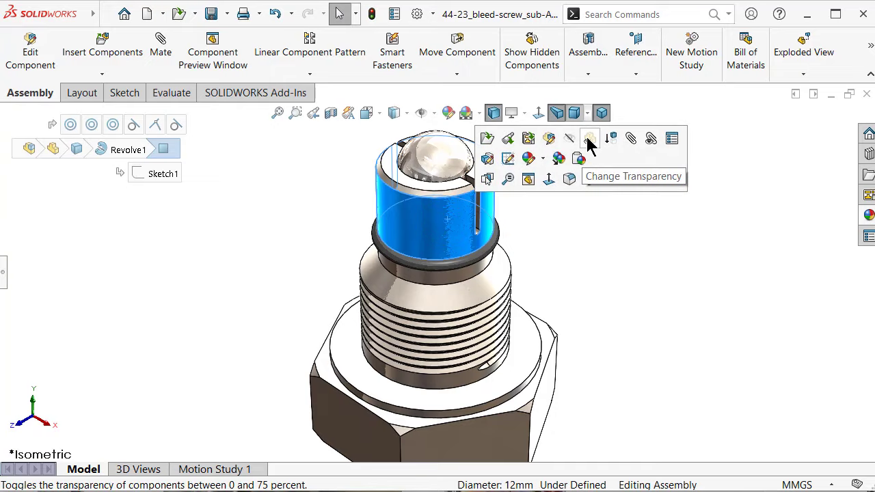
left_click(587, 140)
left_click(668, 252)
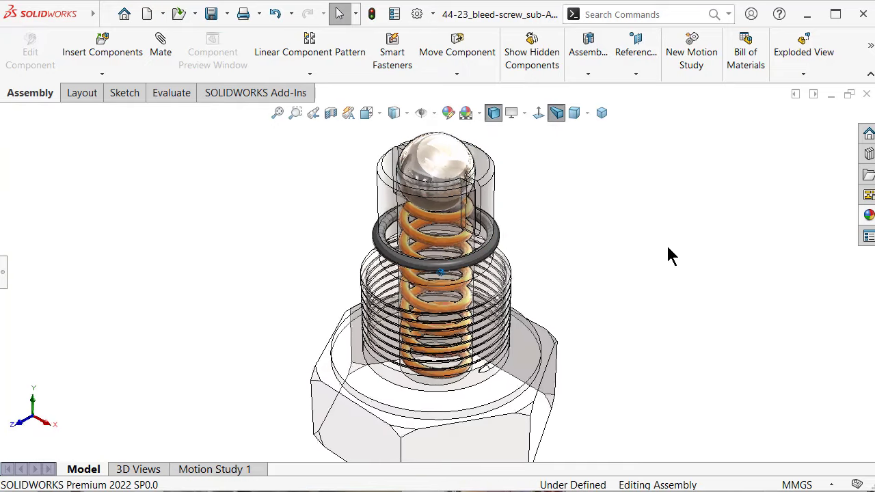
Try the Dimetric orientation, then make the M16 socket opaque again
key("Up")
key("Up")
key("Up")
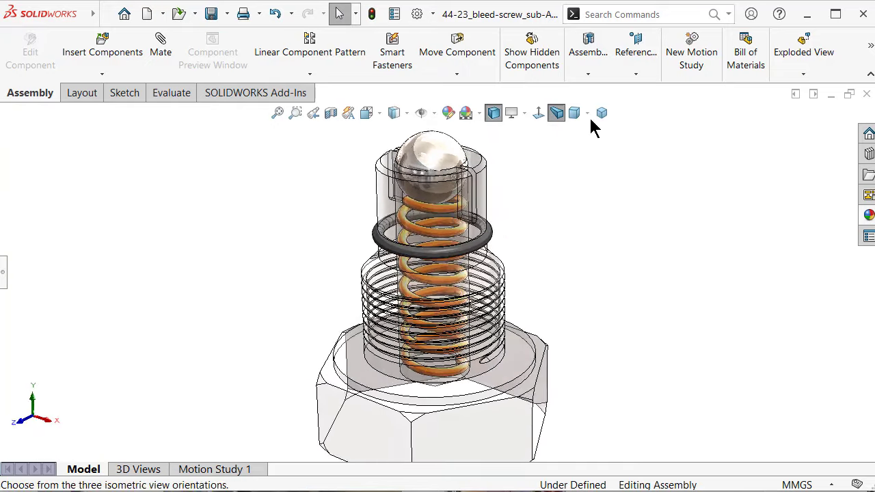
left_click(588, 116)
left_click(593, 147)
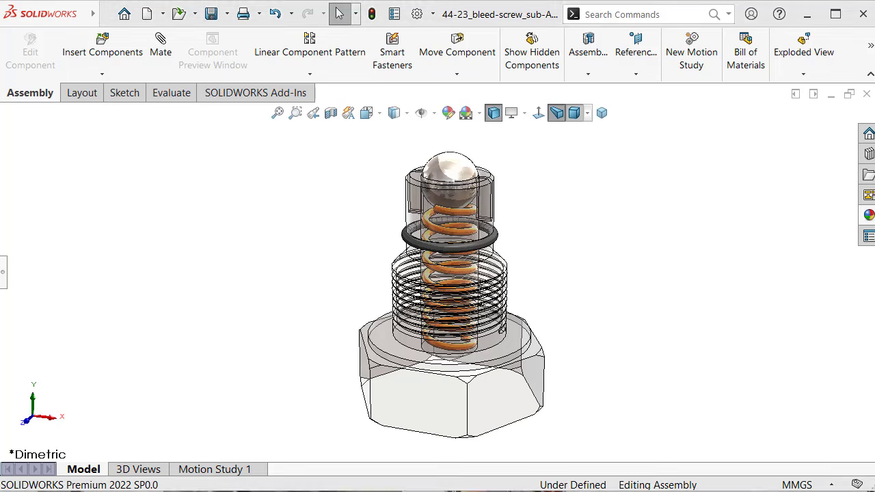
left_click(528, 414)
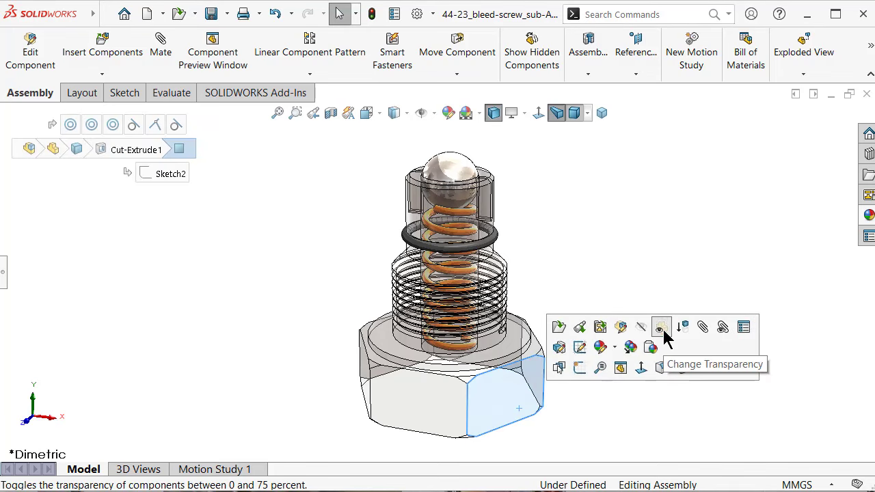
left_click(663, 330)
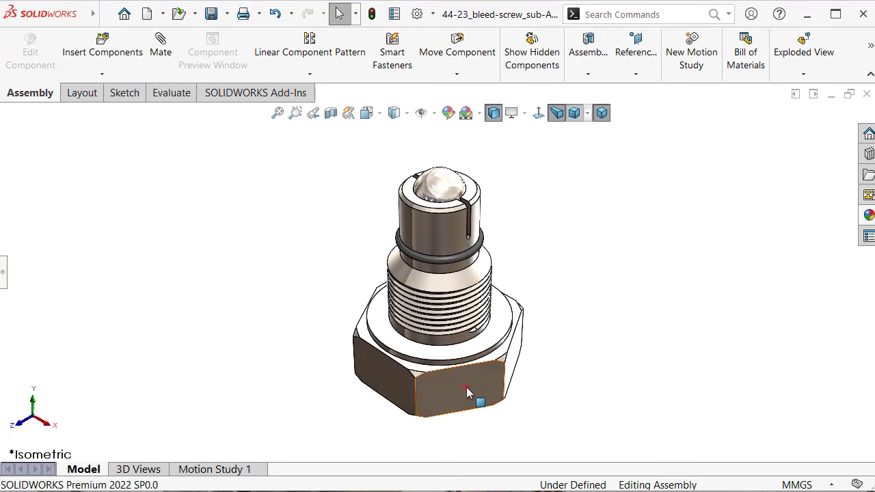
left_click(466, 387)
Start editing the M16 socket part in place and expand its feature list
left_click(5, 266)
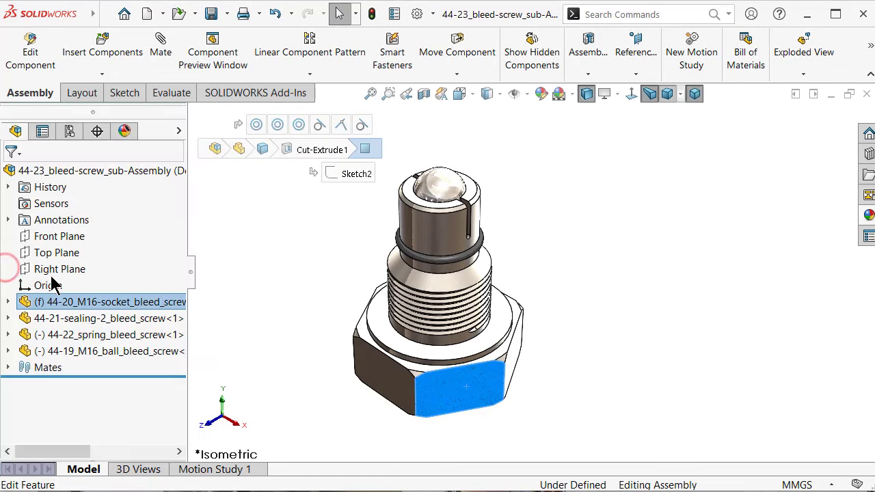
left_click(589, 295)
left_click(69, 302)
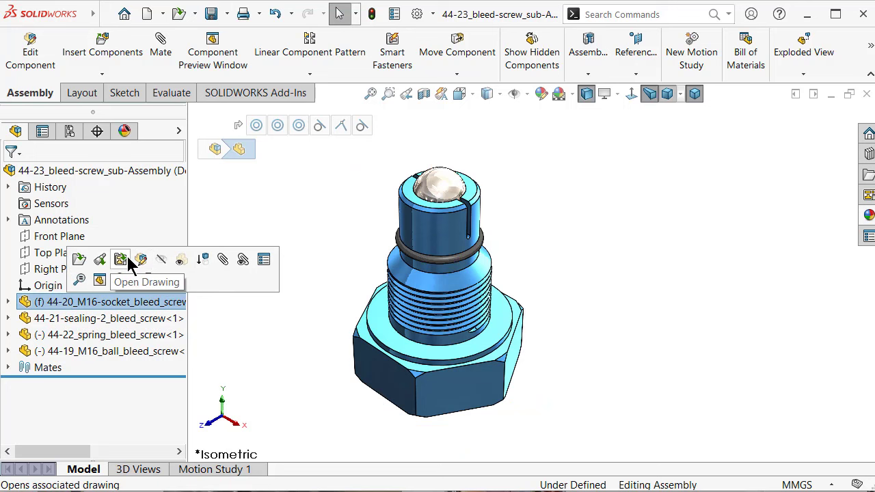
left_click(140, 263)
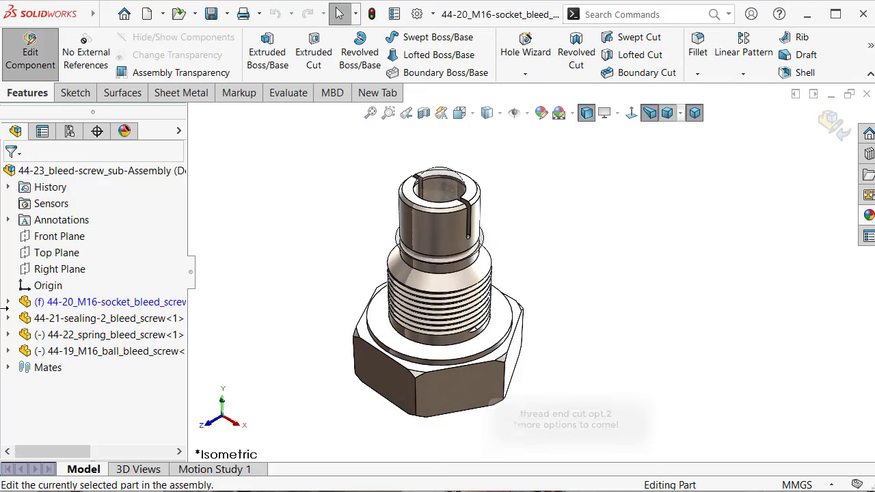
left_click(8, 303)
scroll(114, 352, "down", 3)
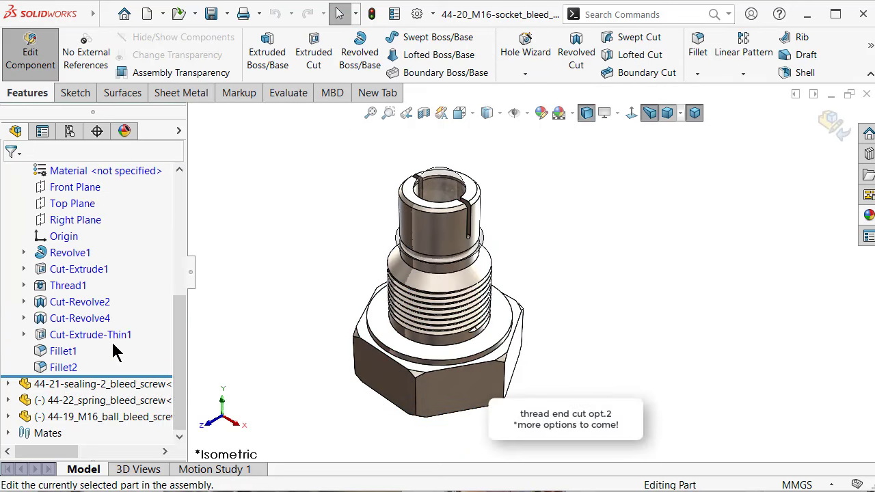
Suppress the socket's Cut-Revolve4 thread-end cut
left_click(61, 336)
middle_click_drag(298, 307, 85, 298)
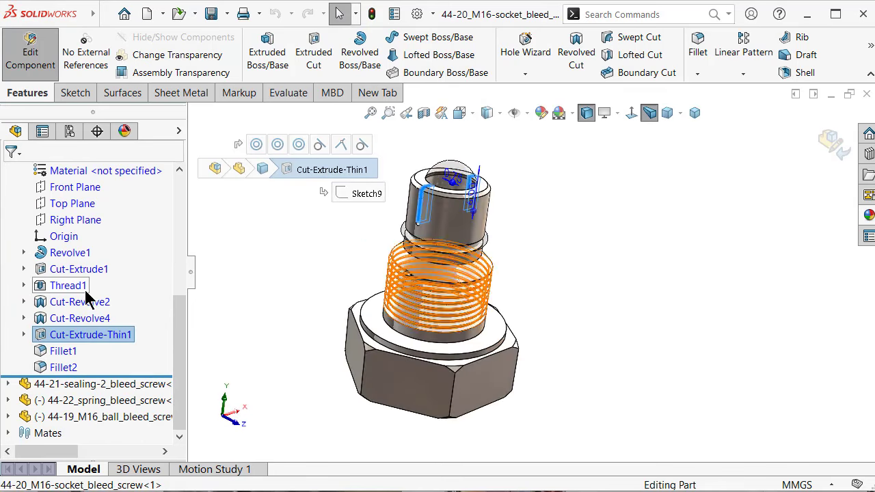
left_click(69, 318)
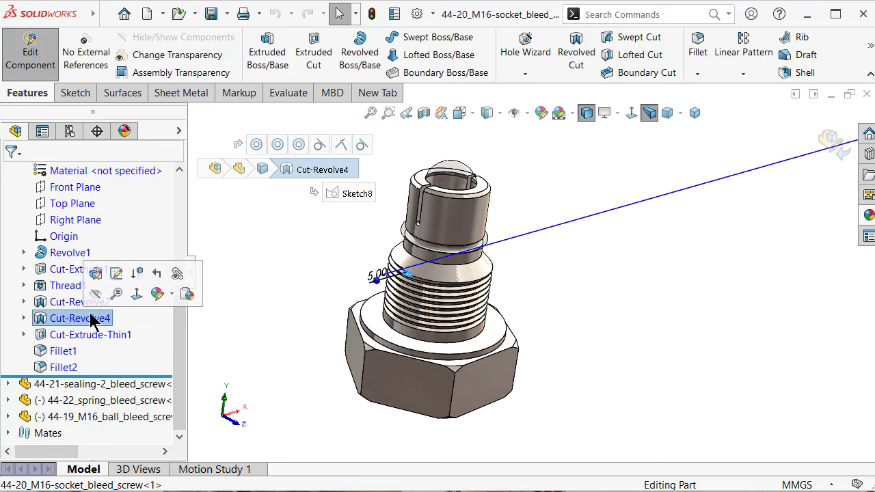
left_click(139, 273)
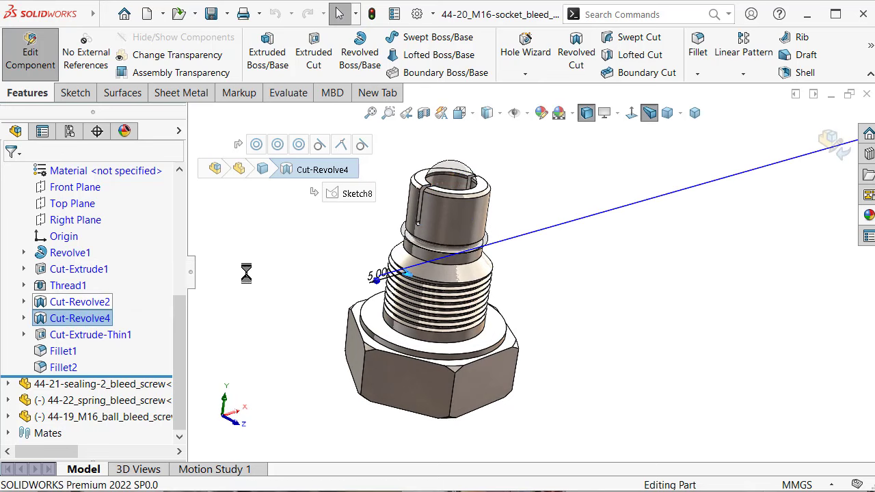
mouse_move(264, 287)
middle_mouse_down()
mouse_move(325, 282)
mouse_move(303, 316)
mouse_move(288, 303)
middle_mouse_up()
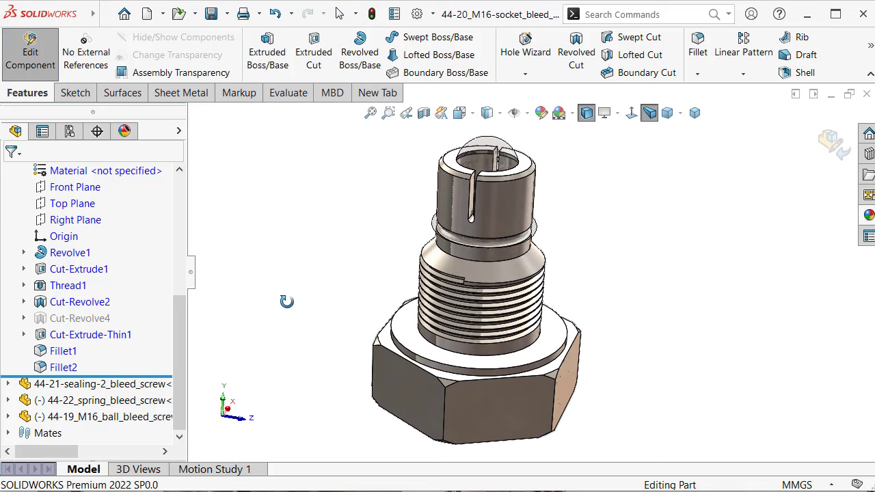
left_click(74, 290)
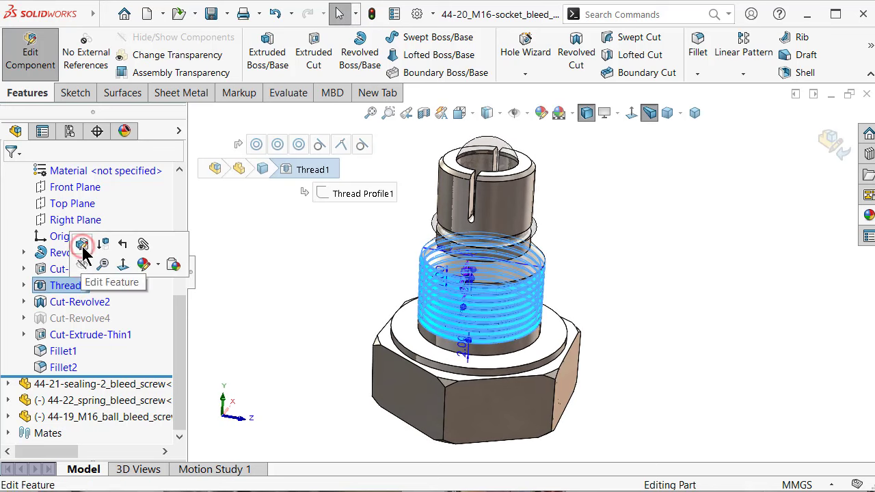
Change the Thread1 offset from 0.50mm to 2.00mm, then exit socket editing
left_click(82, 241)
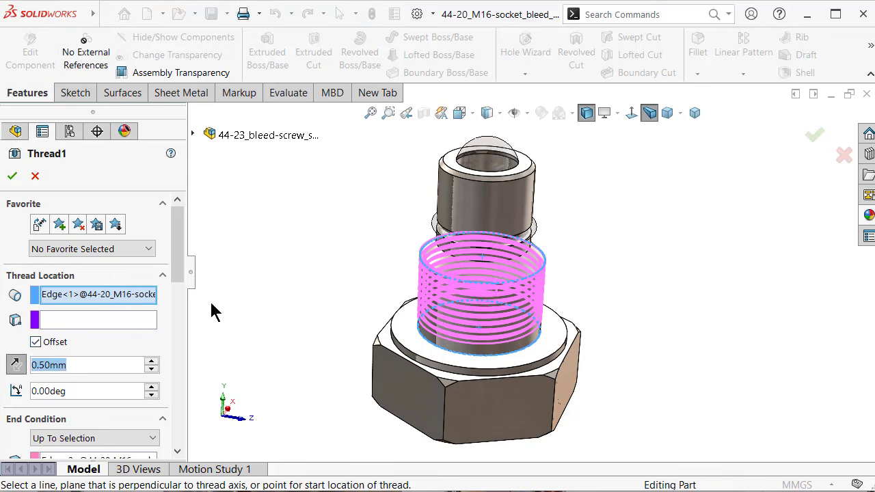
type("2")
left_click(270, 271)
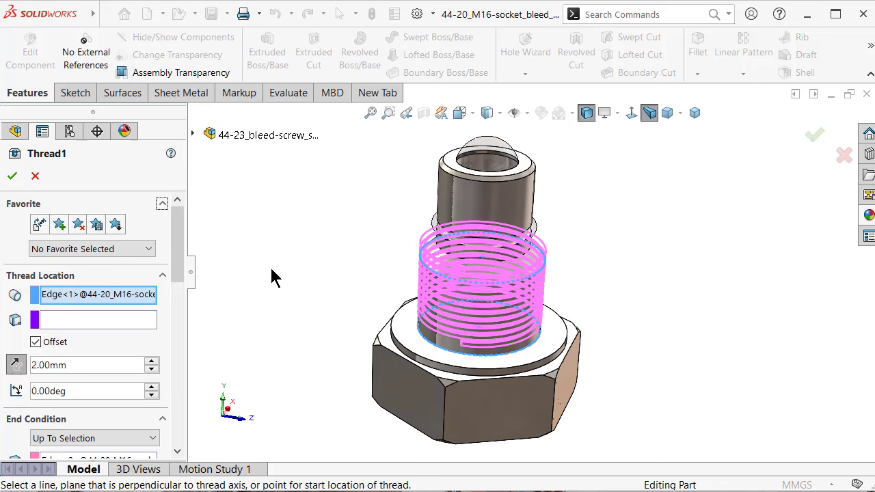
middle_click_drag(406, 277, 519, 232)
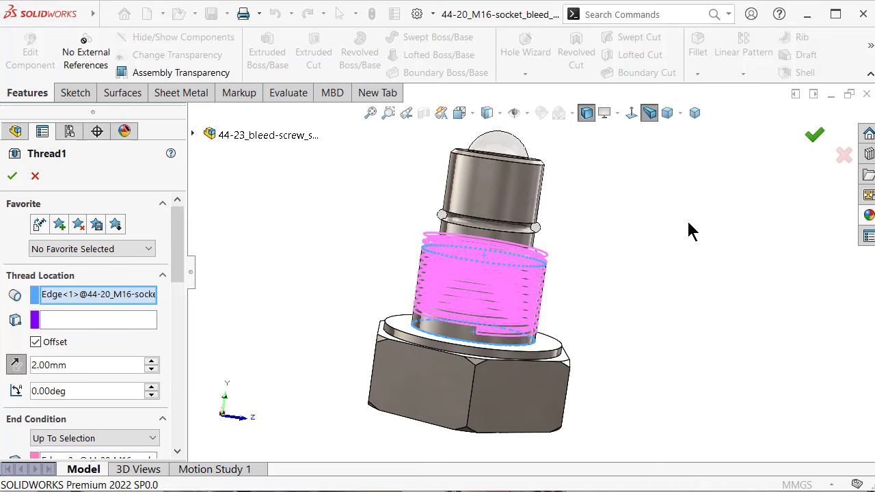
middle_click_drag(584, 263, 568, 238)
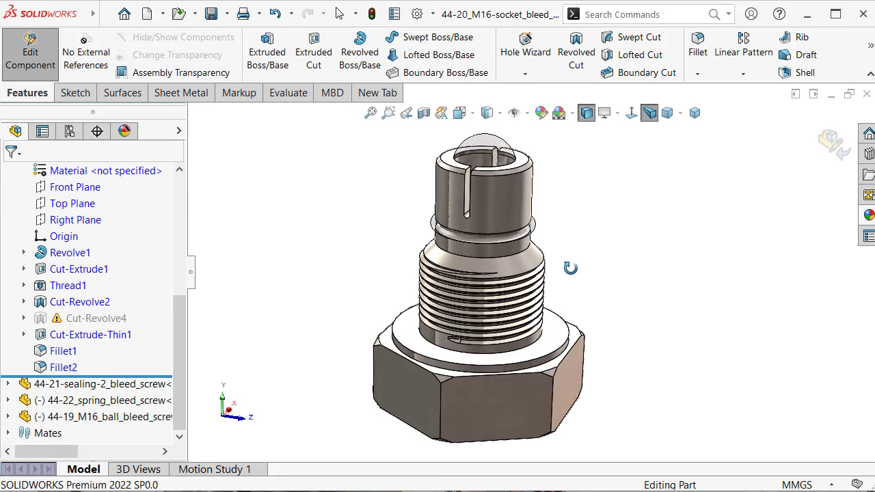
left_click(840, 154)
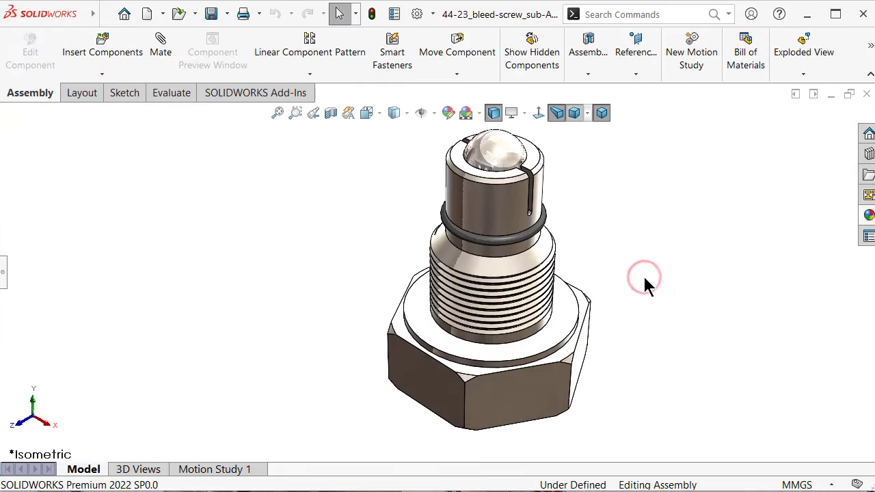